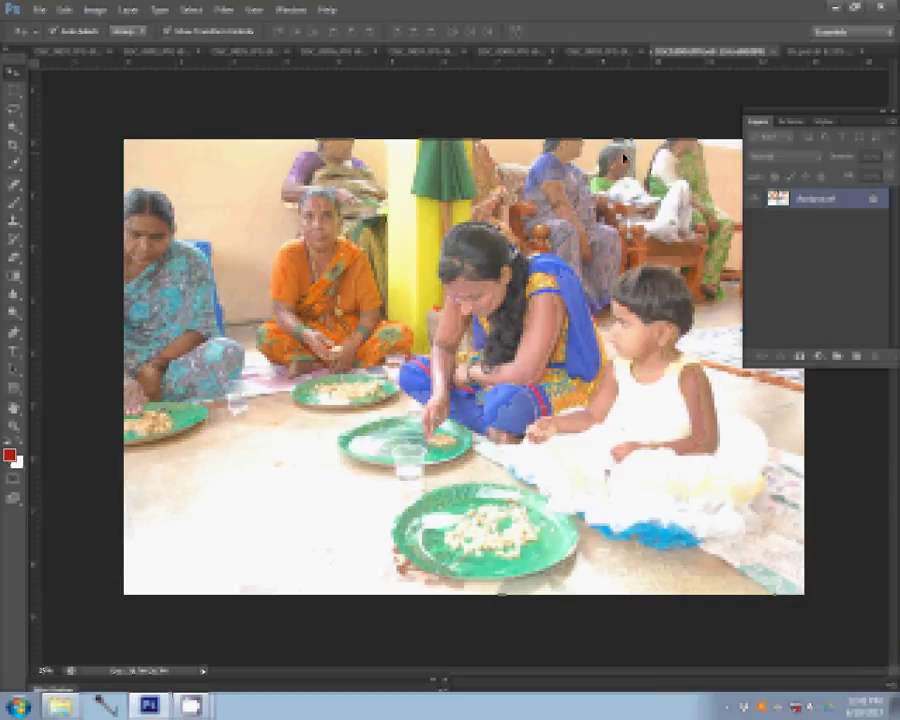
# Resize the eating photo to 6 inches wide in Image Size
pyautogui.hotkey('ctrl', 'alt', 'i')
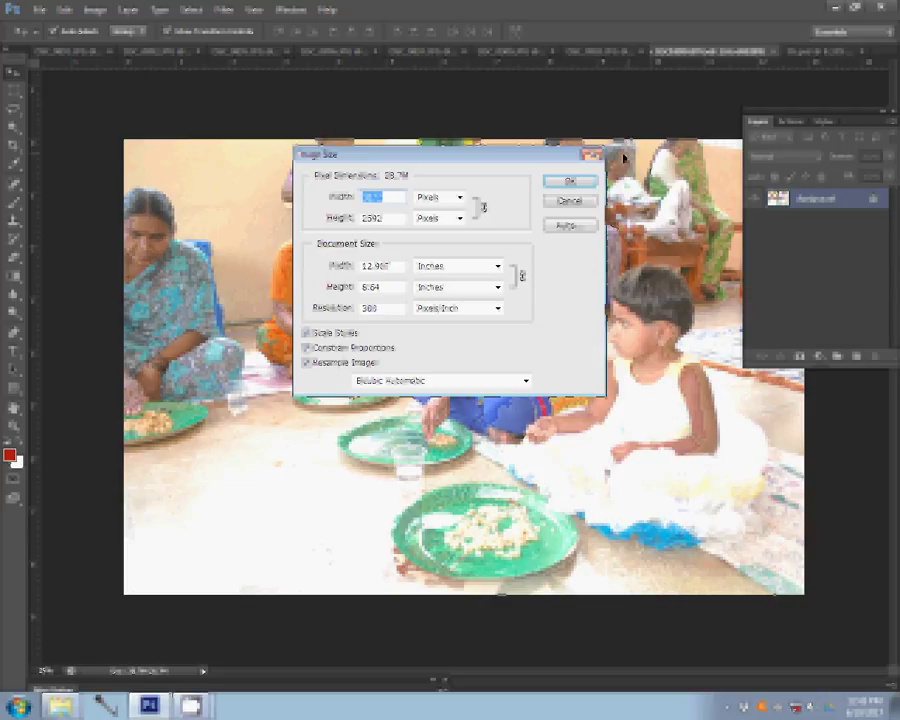
pyautogui.doubleClick(385, 266)
pyautogui.write('6')
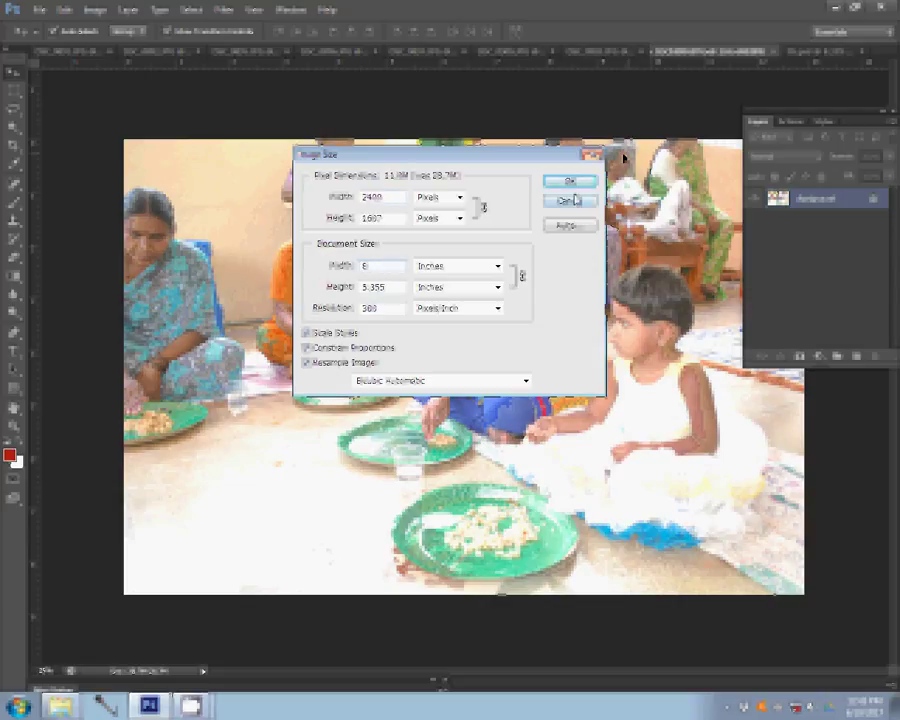
pyautogui.press('Return')
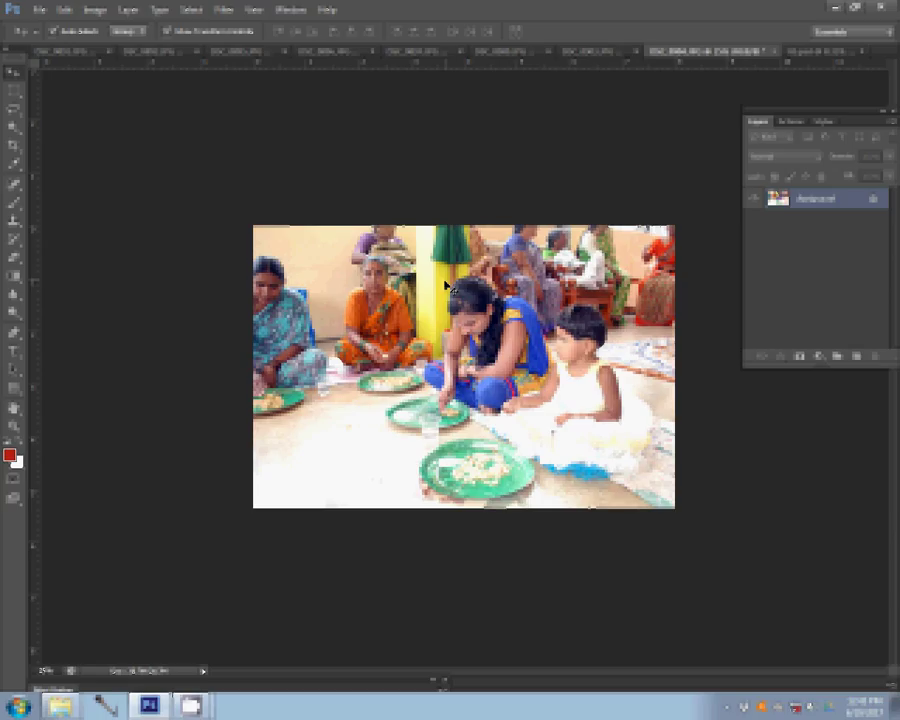
# Cut the resized photo, close its original unsaved, and place it at the template's right
pyautogui.hotkey('ctrl', 'a')
pyautogui.hotkey('ctrl', 'BackSpace')
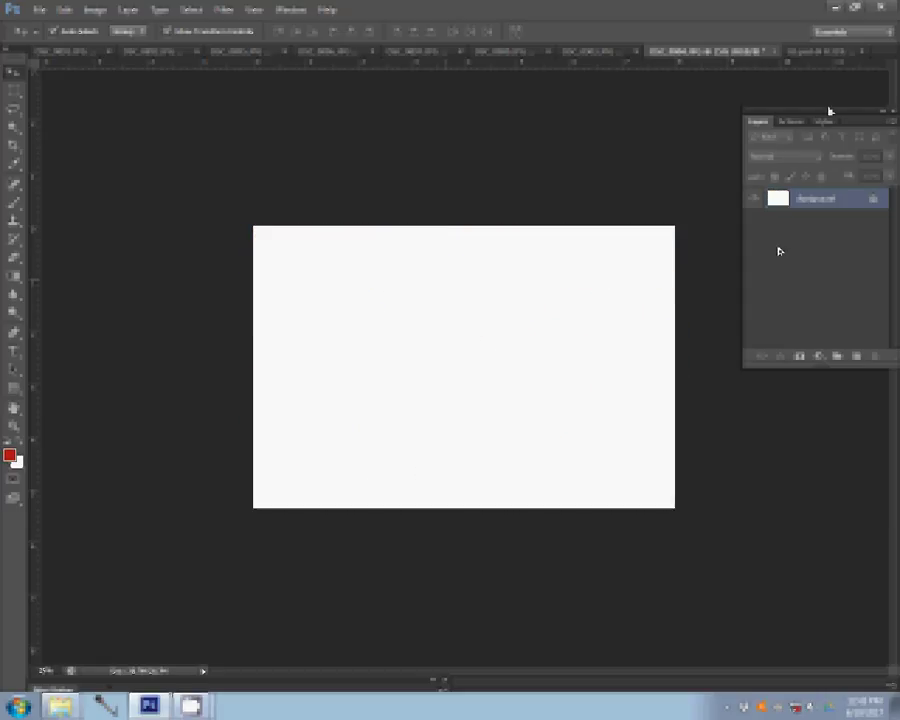
pyautogui.click(775, 52)
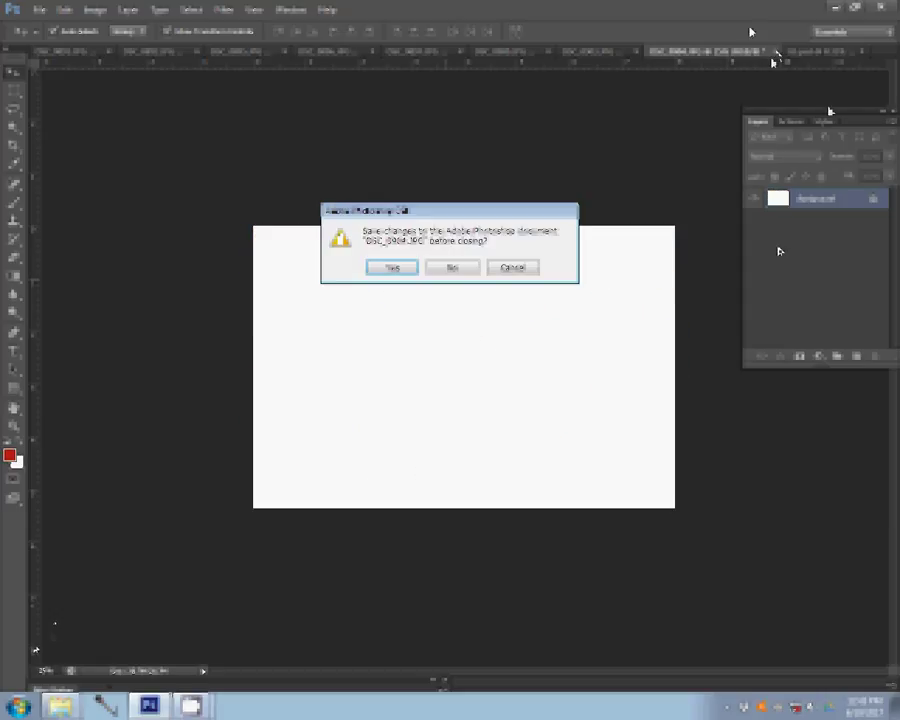
pyautogui.press('n')
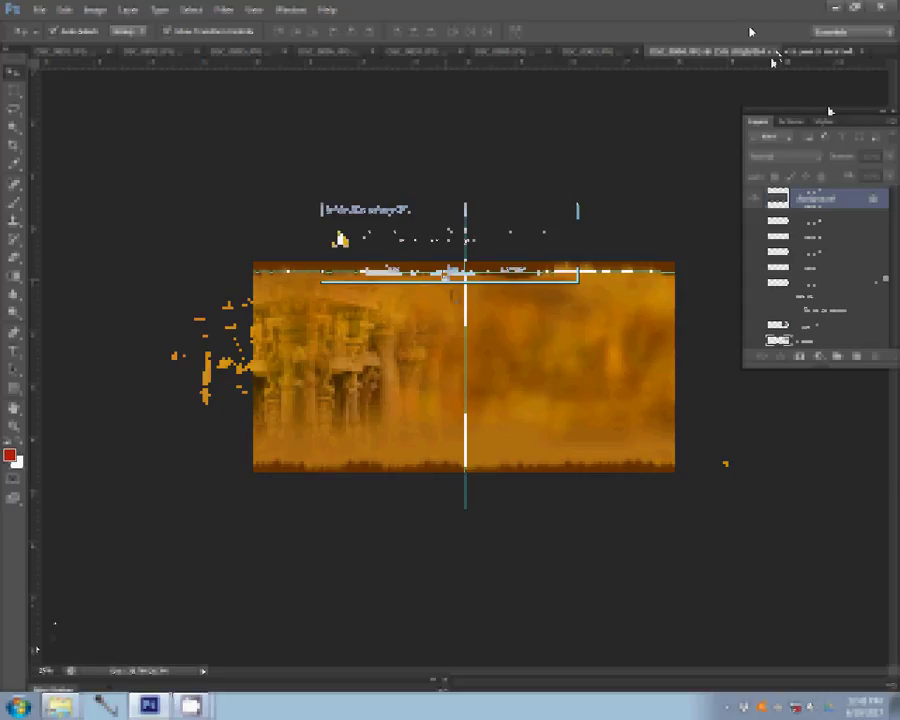
pyautogui.moveTo(772, 62); pyautogui.dragTo(693, 383)
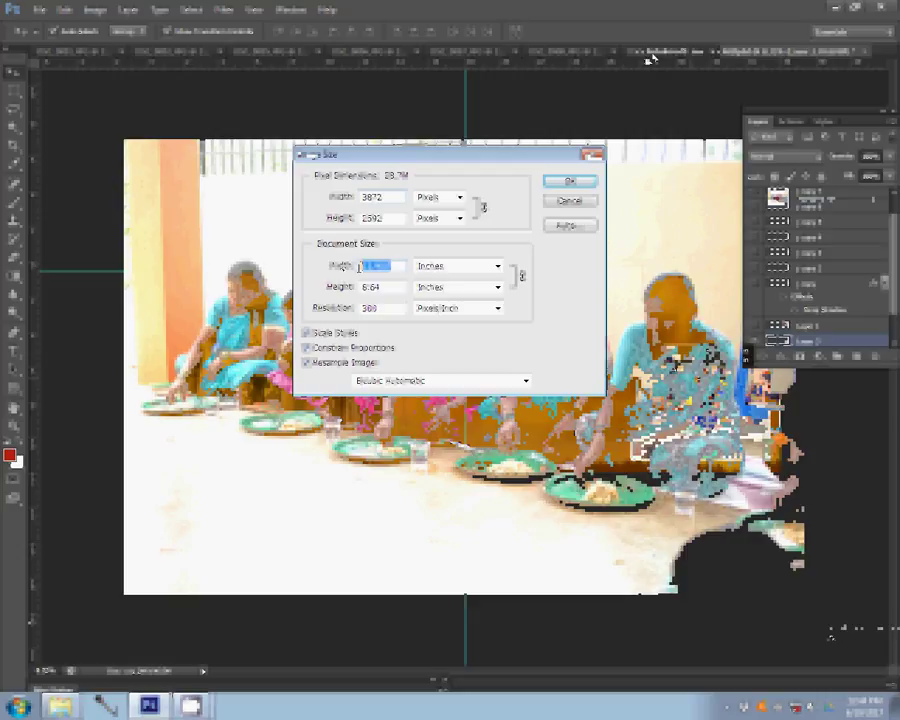
# Resize the seated-women photo to 6 inches wide and close its document unsaved
pyautogui.write('6')
pyautogui.click(576, 183)
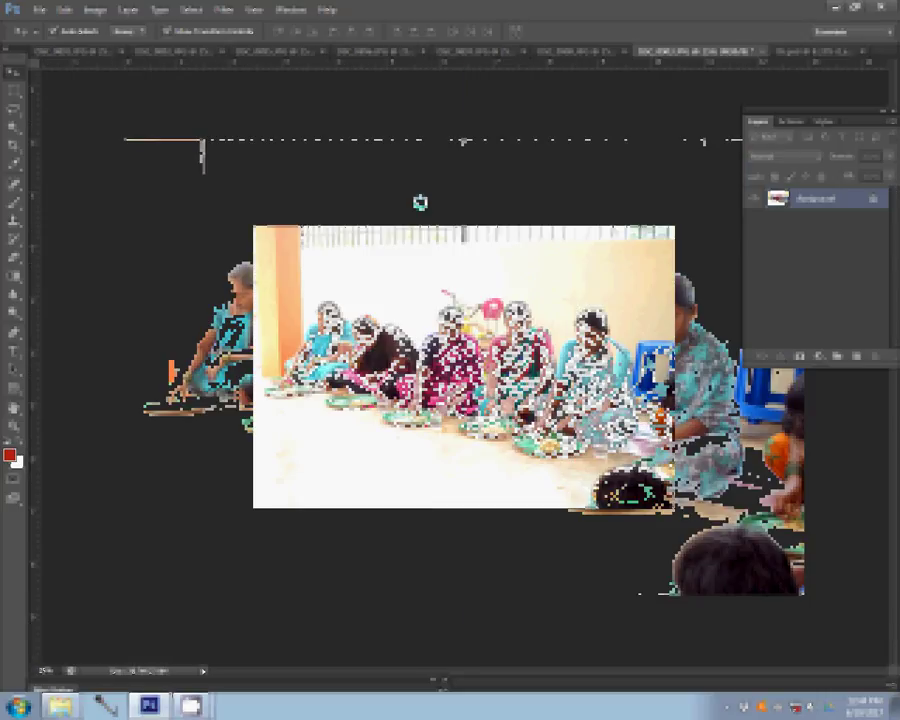
pyautogui.click(760, 51)
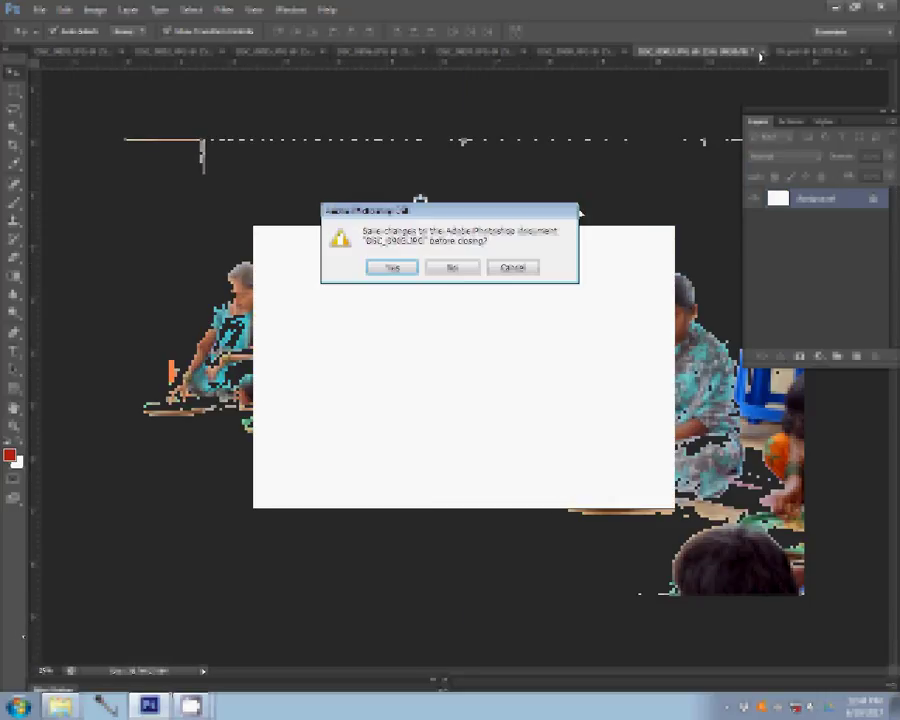
pyautogui.press('n')
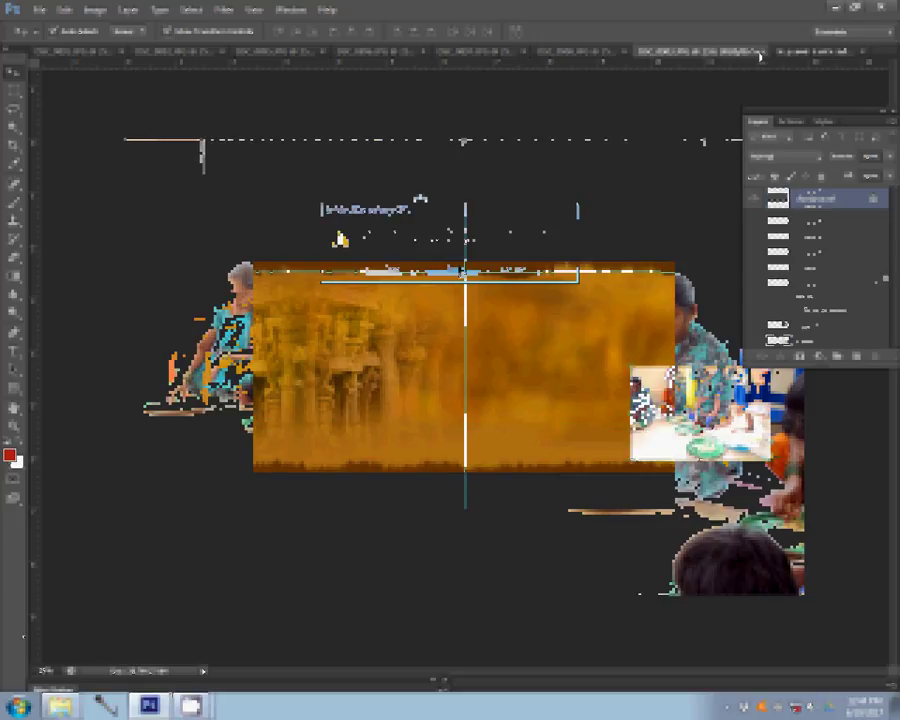
# Paste the photo into the template and move it to the top-right
pyautogui.hotkey('ctrl', 'v')
pyautogui.moveTo(395, 354); pyautogui.dragTo(645, 308)
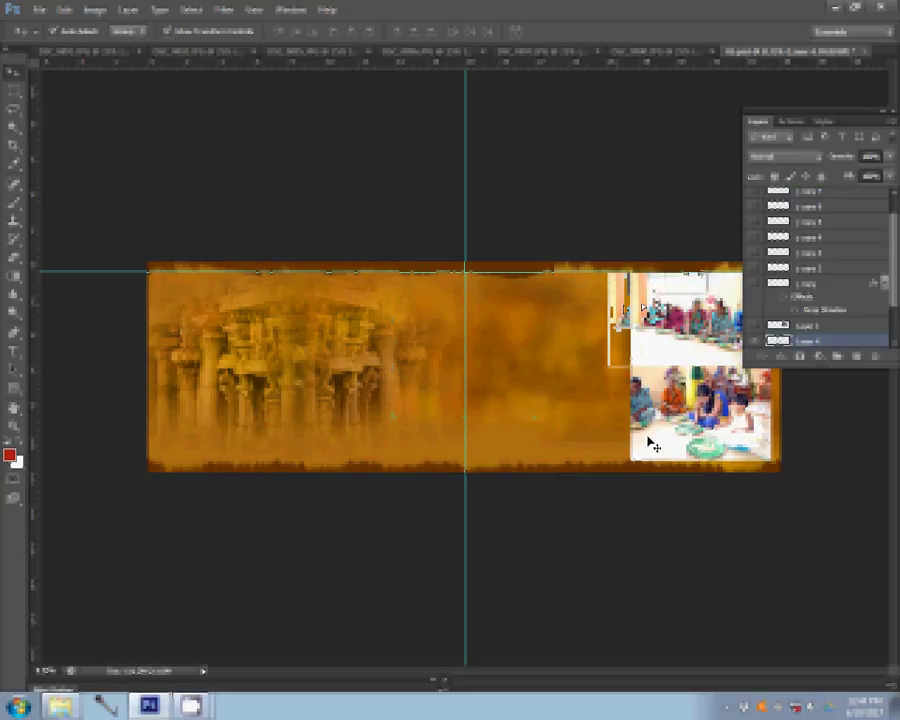
pyautogui.hotkey('ctrl', 'v')
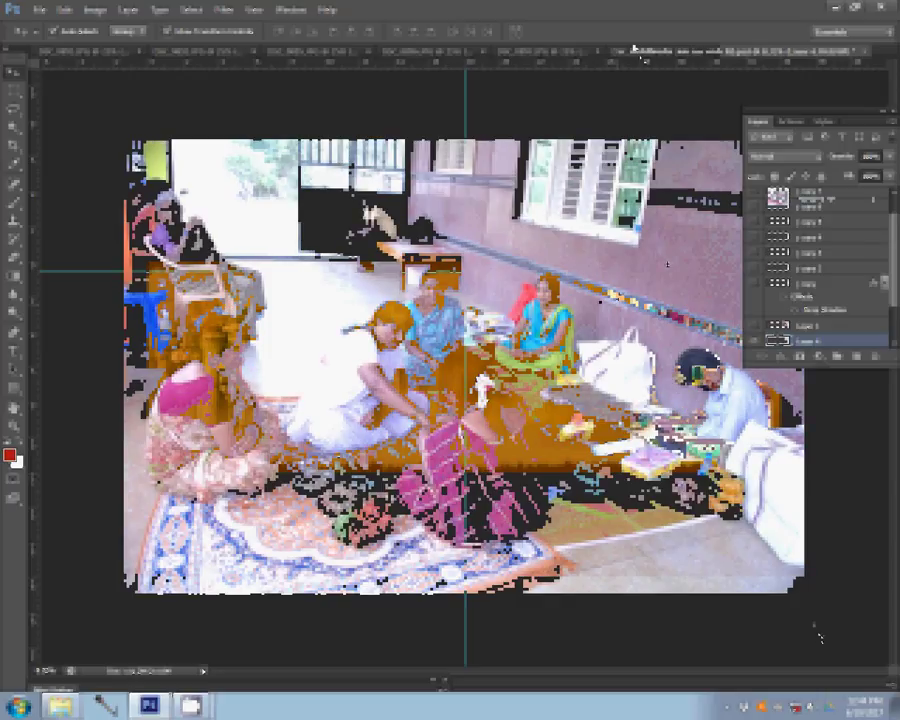
# Resize the carpet-market photo to 8 inches wide and close its document unsaved
pyautogui.rightClick(300, 172)
pyautogui.click(330, 214)
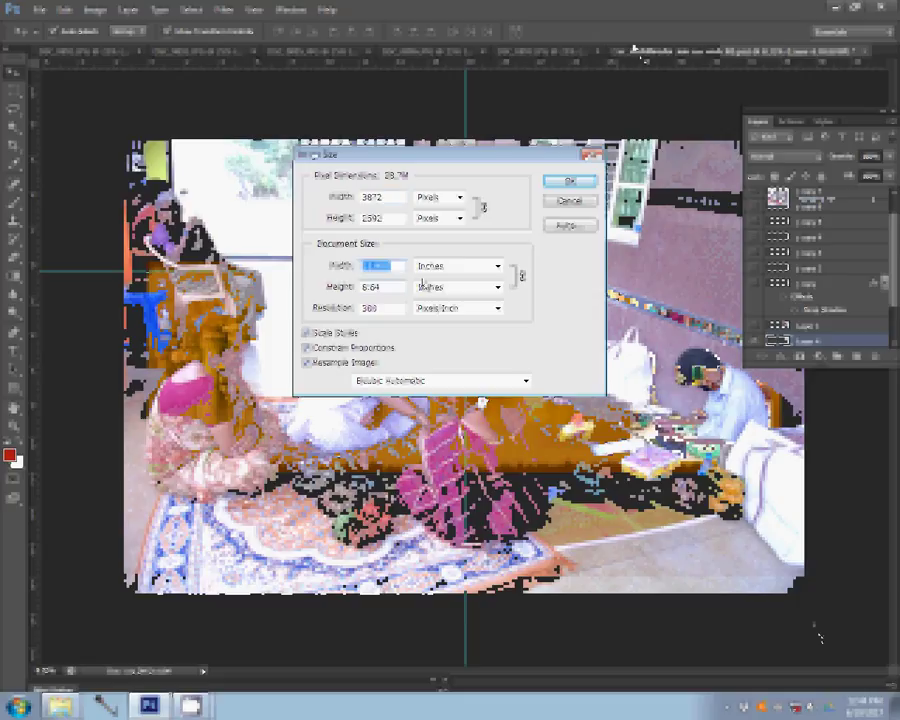
pyautogui.write('8')
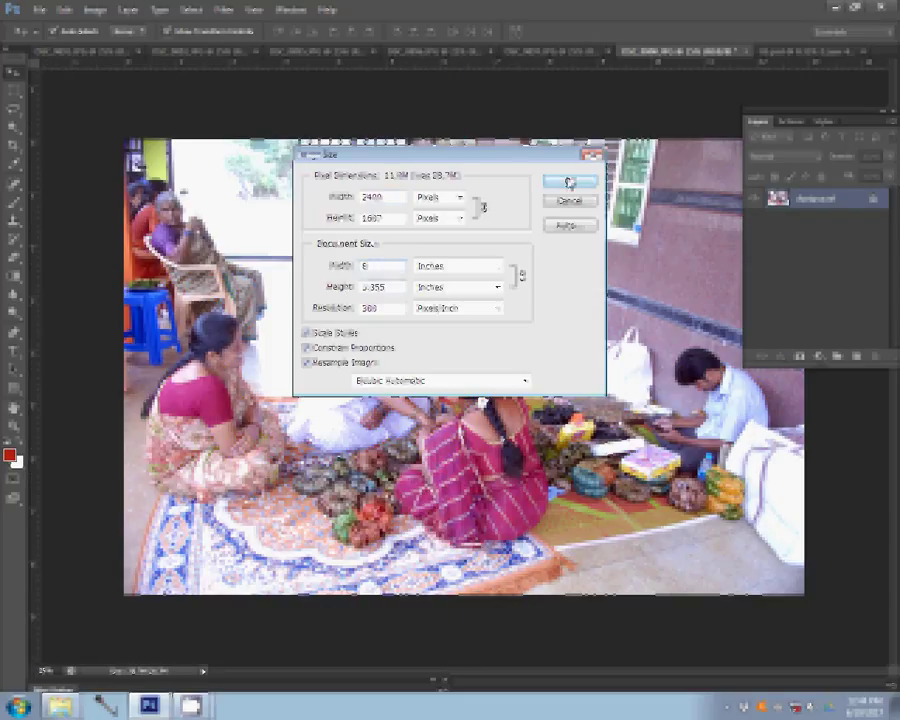
pyautogui.click(569, 182)
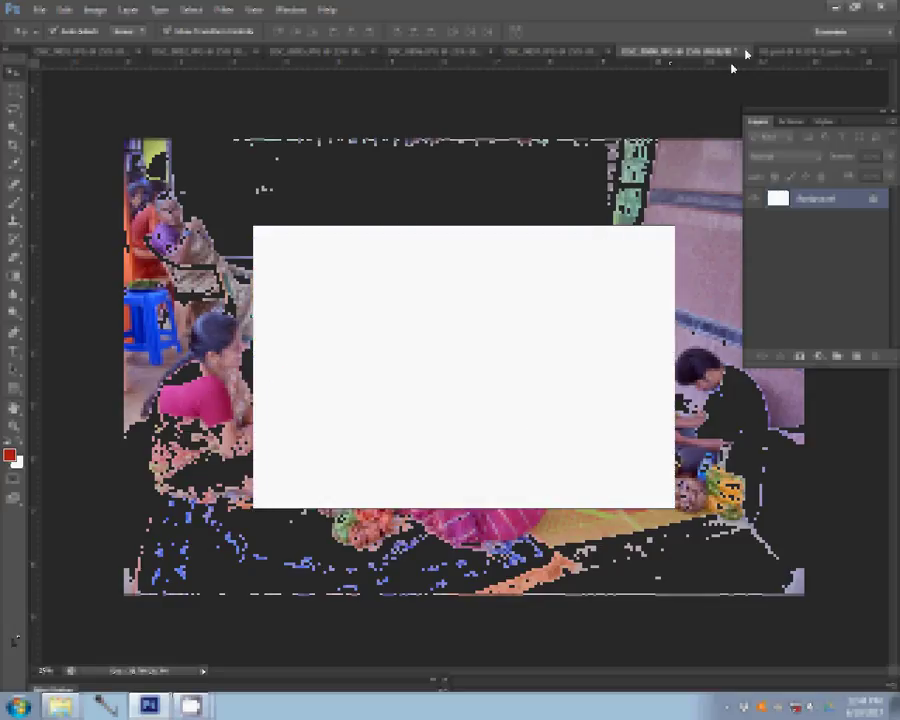
pyautogui.click(741, 52)
pyautogui.click(468, 268)
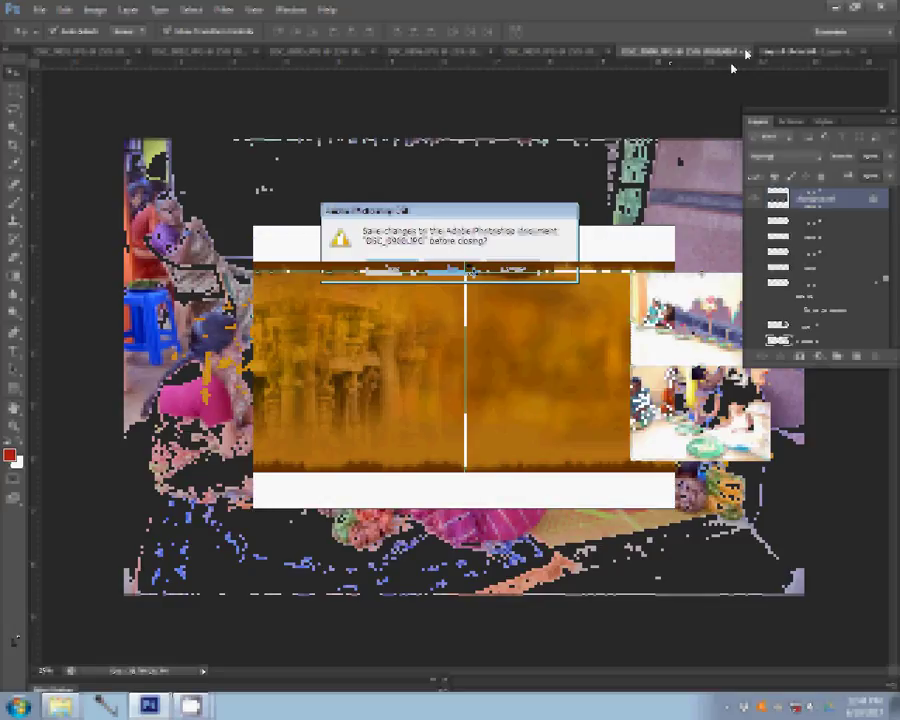
# Place the carpet-market photo in the template's lower middle, nudged slightly right
pyautogui.moveTo(733, 68); pyautogui.dragTo(592, 392)
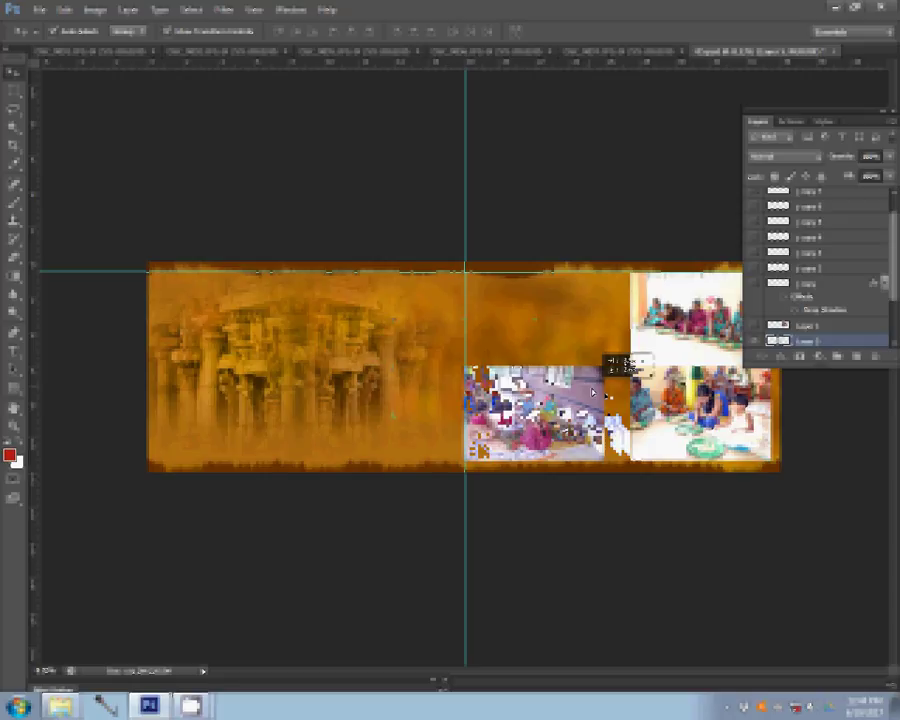
pyautogui.moveTo(592, 392); pyautogui.dragTo(617, 392)
pyautogui.hotkey('ctrl', 'v')
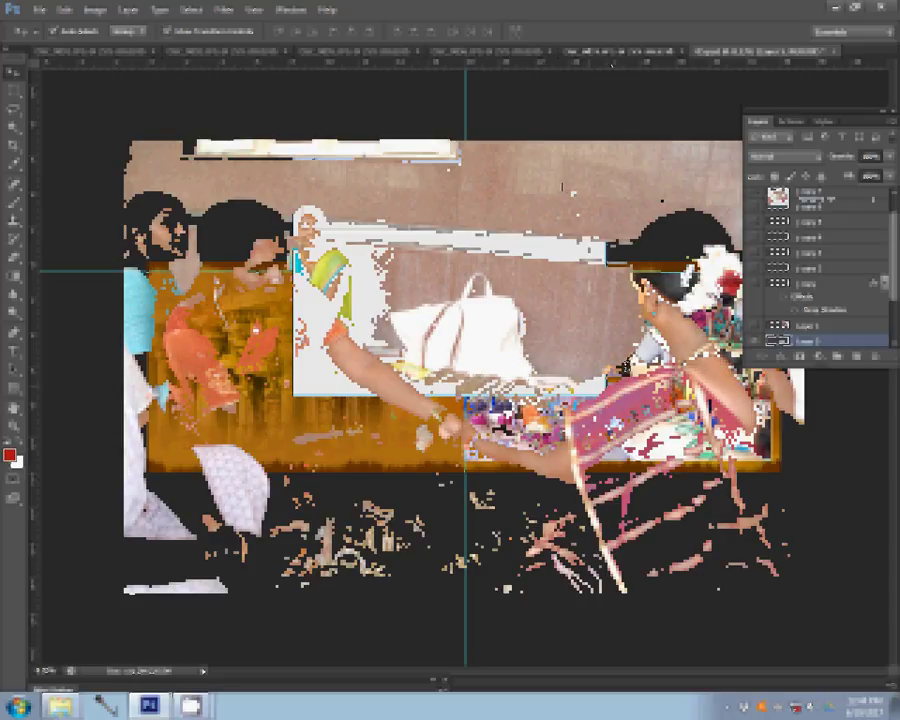
# Resize the handing-over photo to 8 inches wide, close it unsaved, and return to the template
pyautogui.hotkey('ctrl', 'alt', 'i')
pyautogui.write('8')
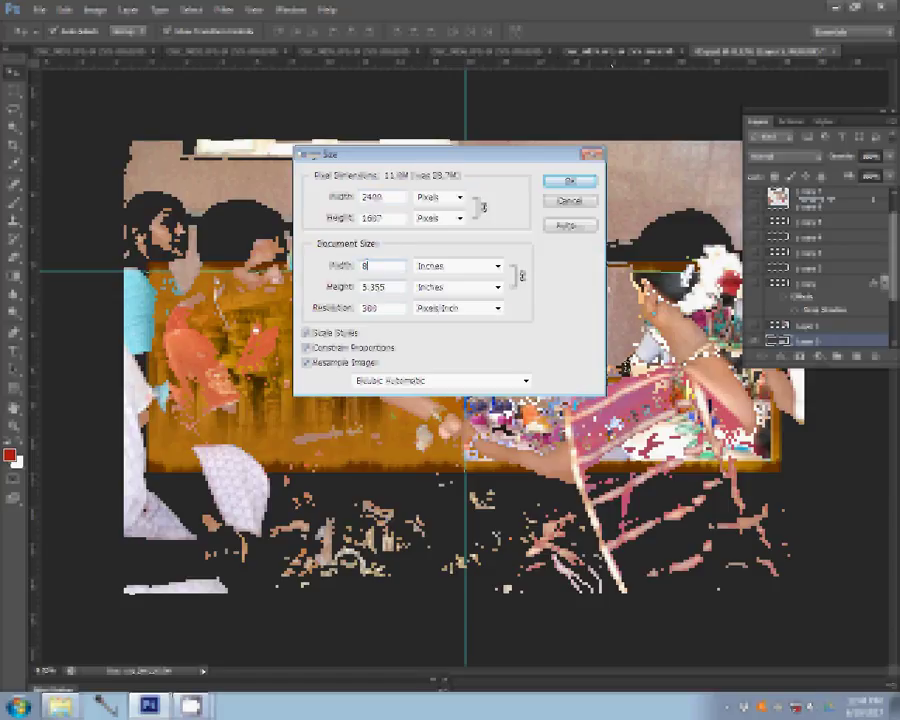
pyautogui.click(570, 181)
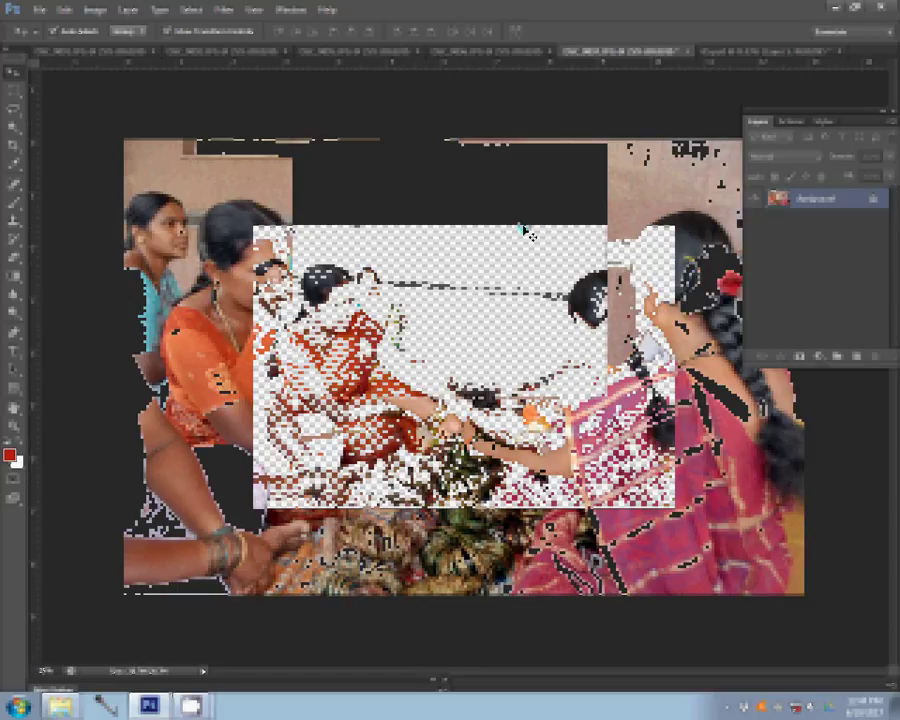
pyautogui.click(689, 51)
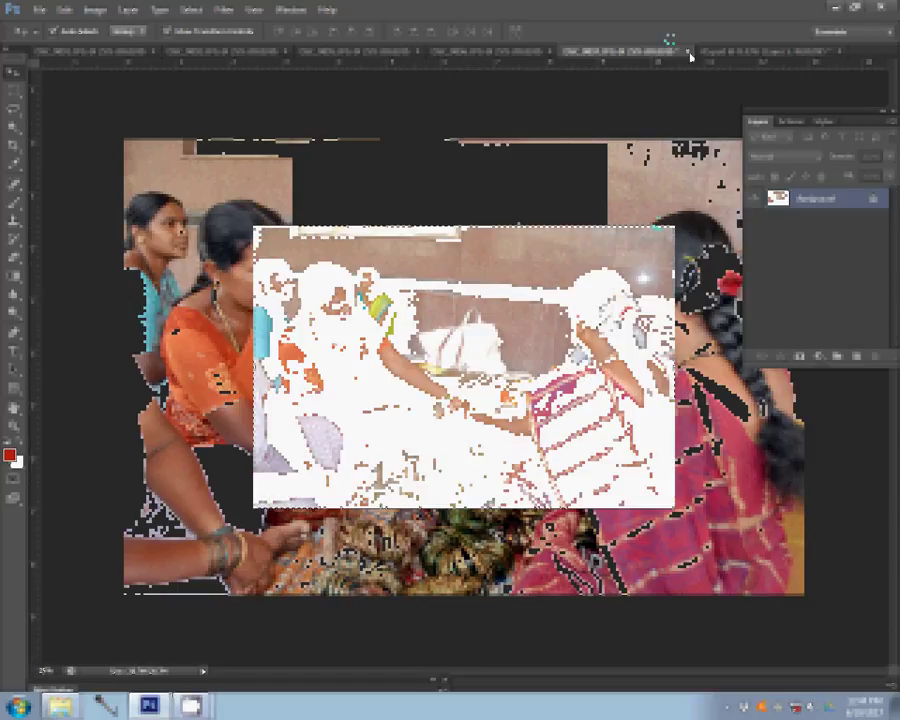
pyautogui.click(449, 266)
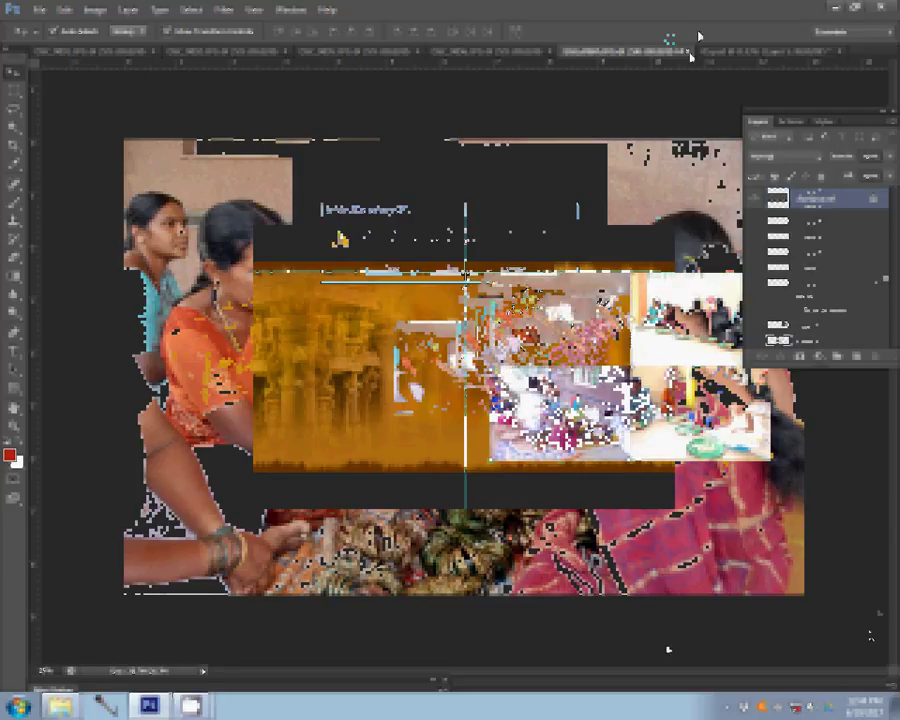
pyautogui.click(689, 51)
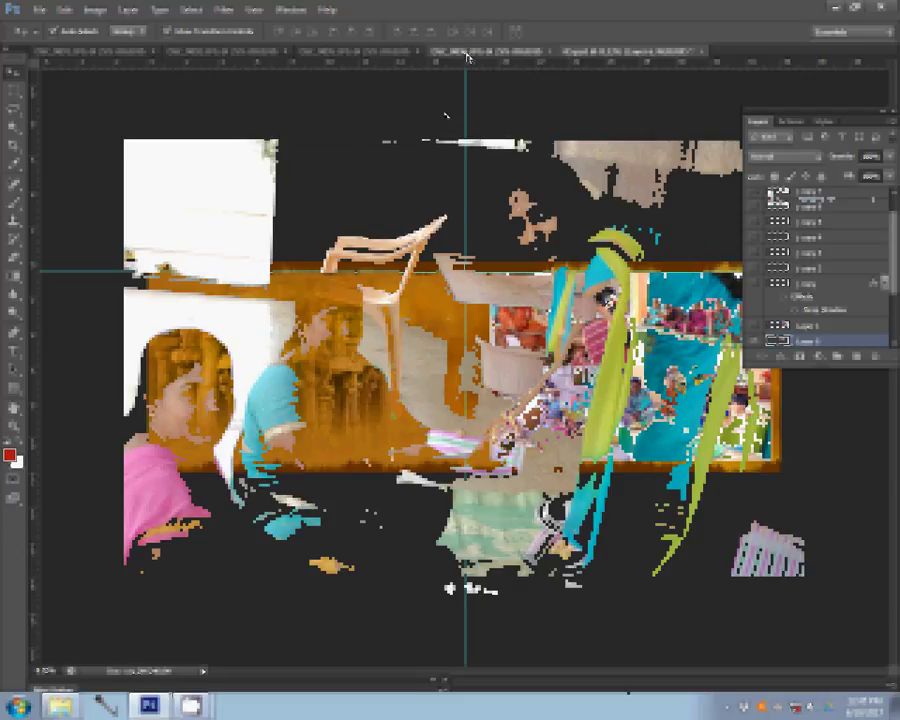
# Resize the next photo to 8 inches wide and close its documents without saving
pyautogui.hotkey('ctrl', 'alt', 'i')
pyautogui.doubleClick(398, 266)
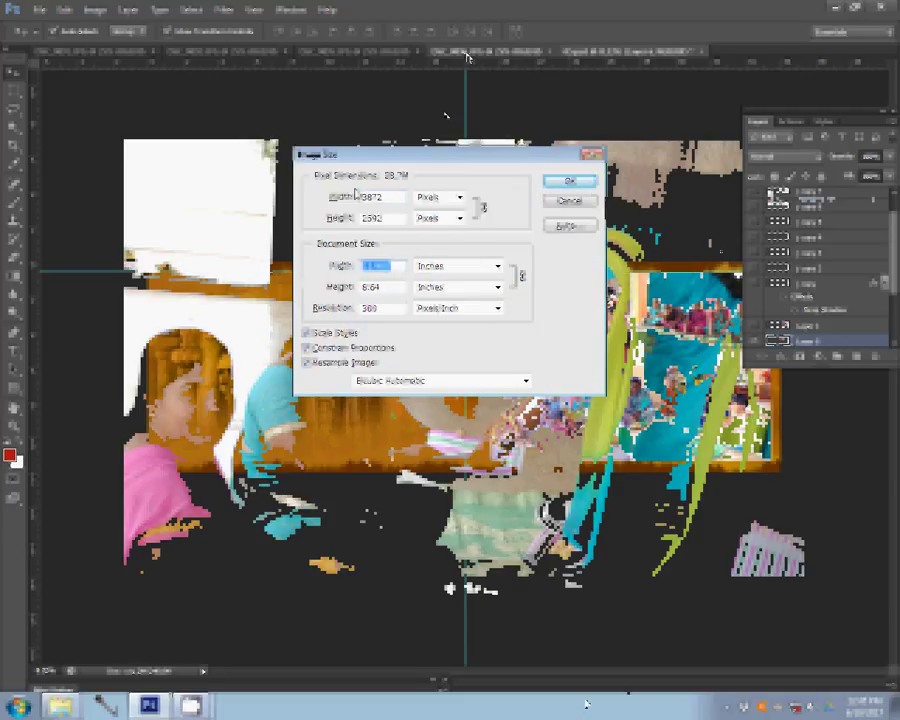
pyautogui.write('8')
pyautogui.click(567, 181)
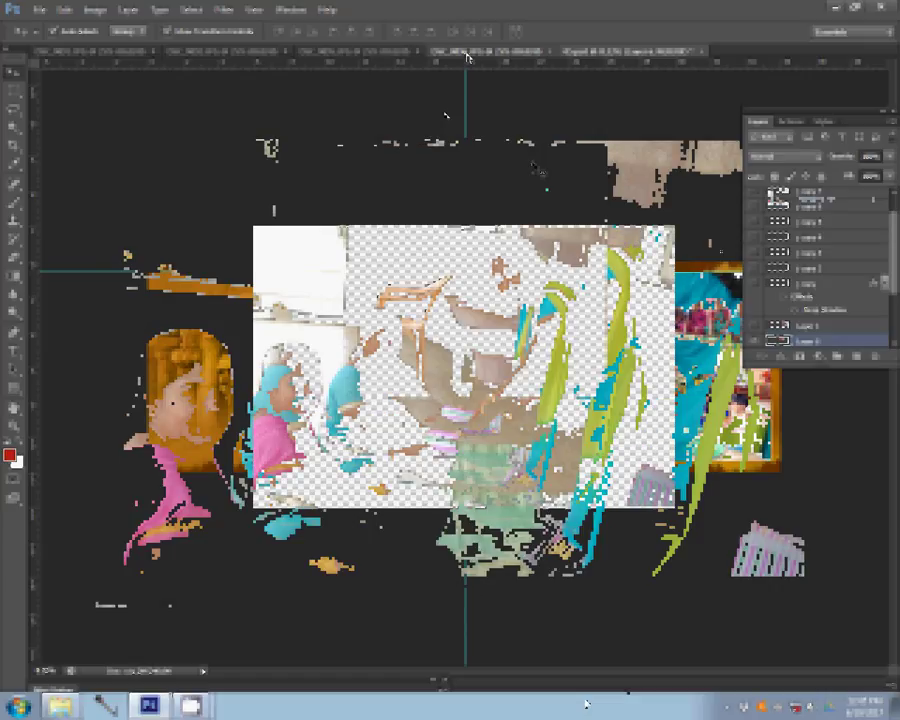
pyautogui.click(467, 57)
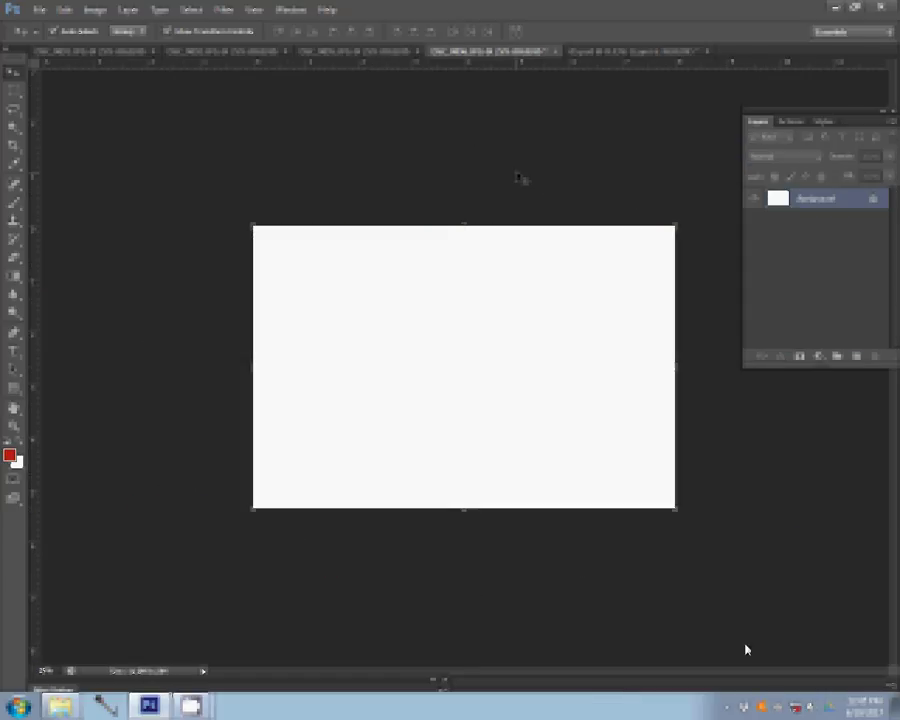
pyautogui.click(557, 51)
pyautogui.click(461, 267)
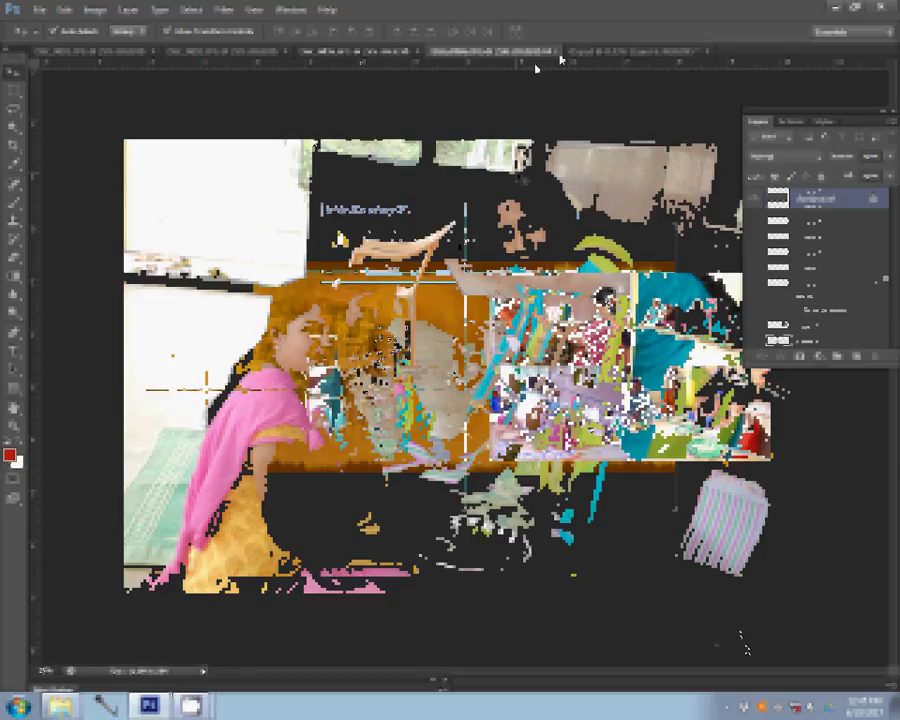
pyautogui.click(555, 51)
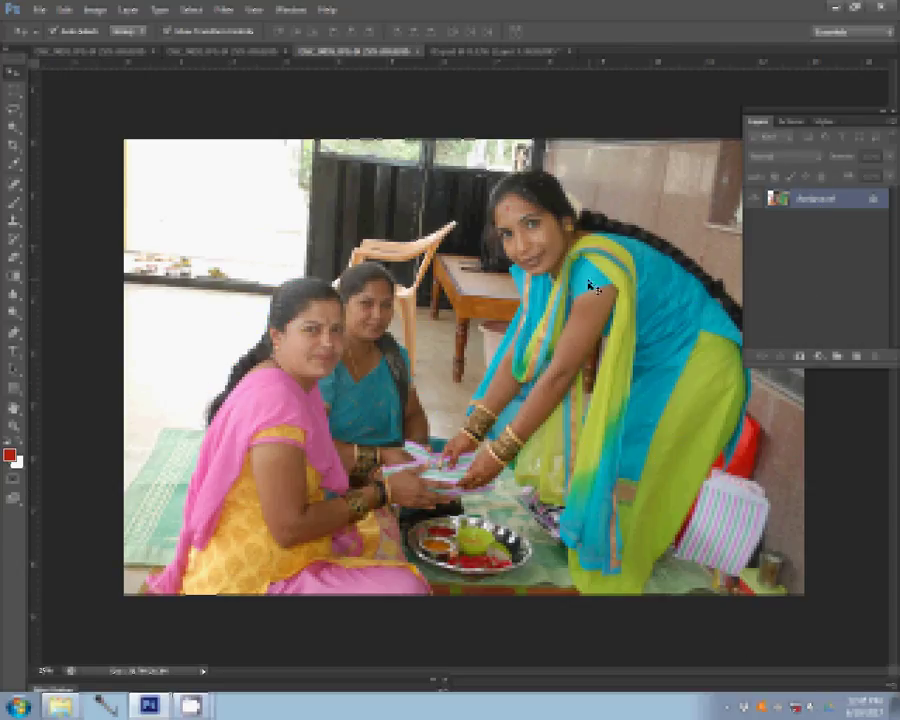
# Resize DSC_9805 to 8 inches wide and close it without saving
pyautogui.hotkey('ctrl', 'alt', 'i')
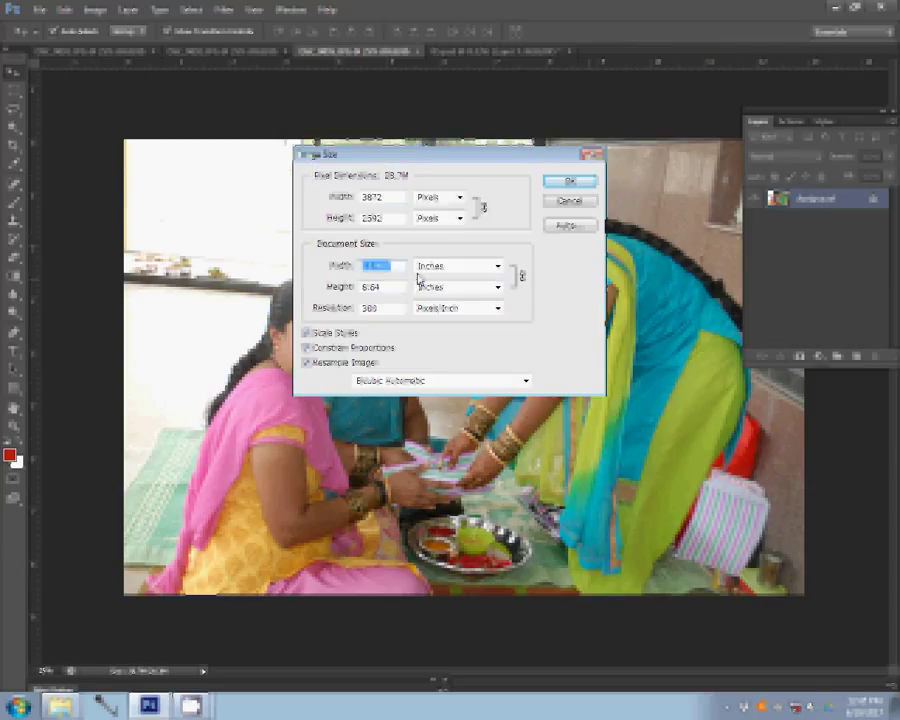
pyautogui.write('8')
pyautogui.click(570, 181)
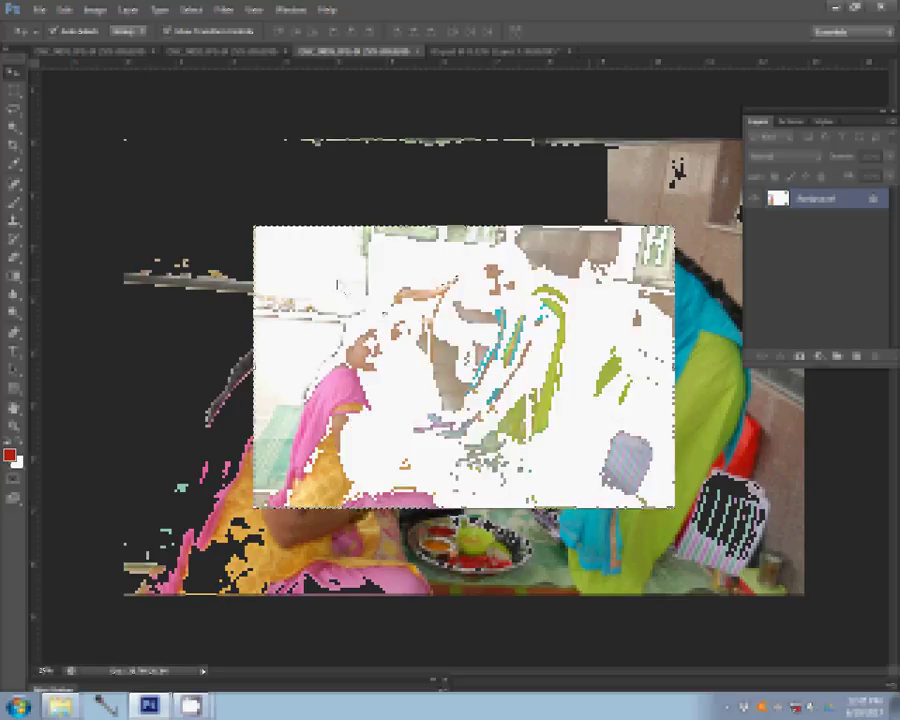
pyautogui.click(424, 52)
pyautogui.press('n')
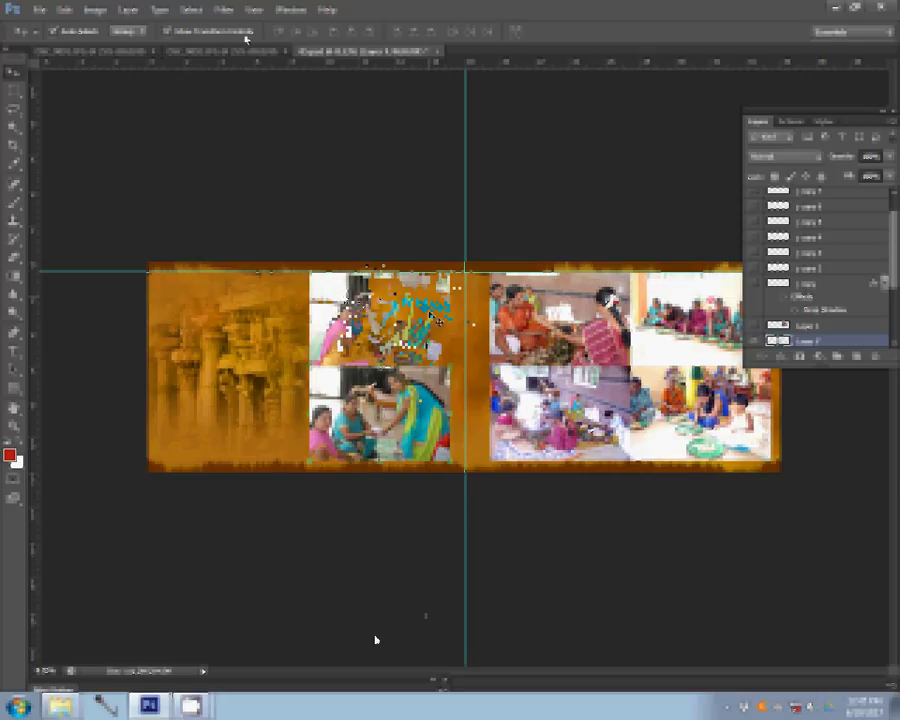
pyautogui.hotkey('ctrl', 'v')
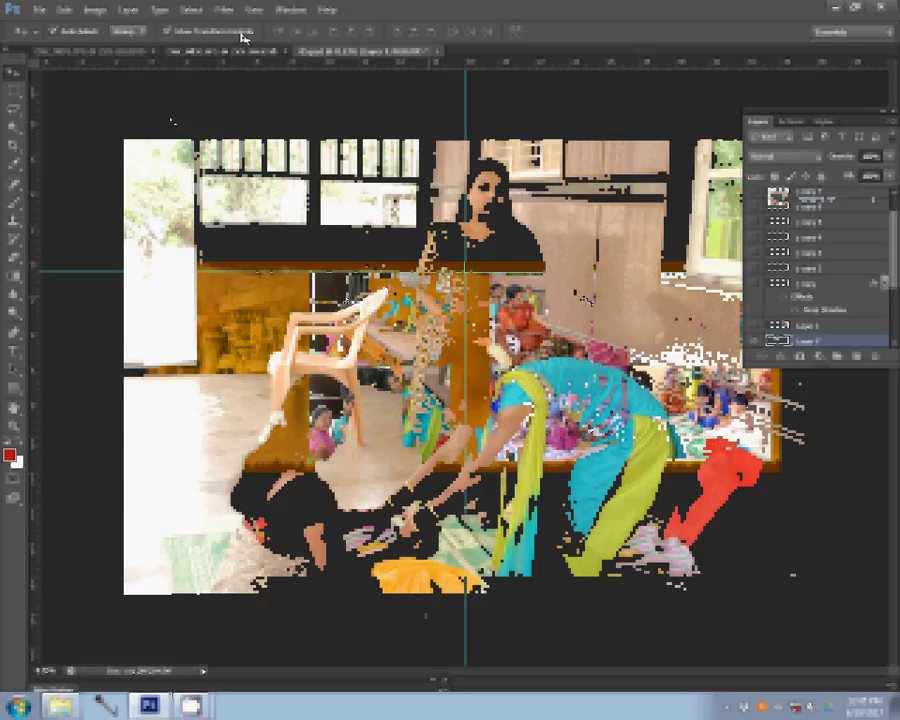
# Resize DSC_0892 to 8 inches wide, cut its contents, and close it unsaved
pyautogui.hotkey('ctrl', 'alt', 'i')
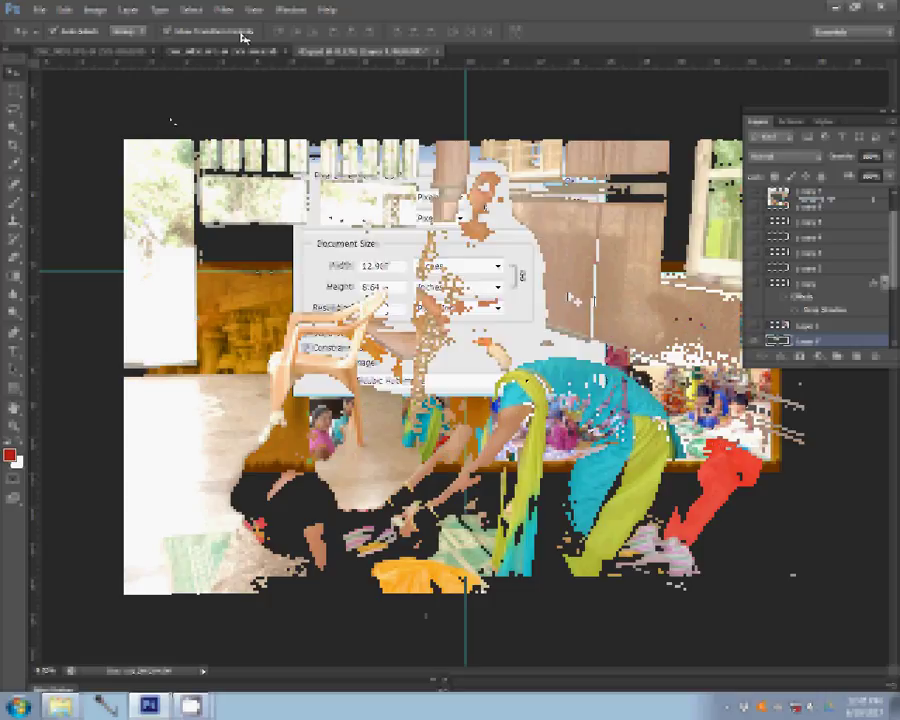
pyautogui.write('8')
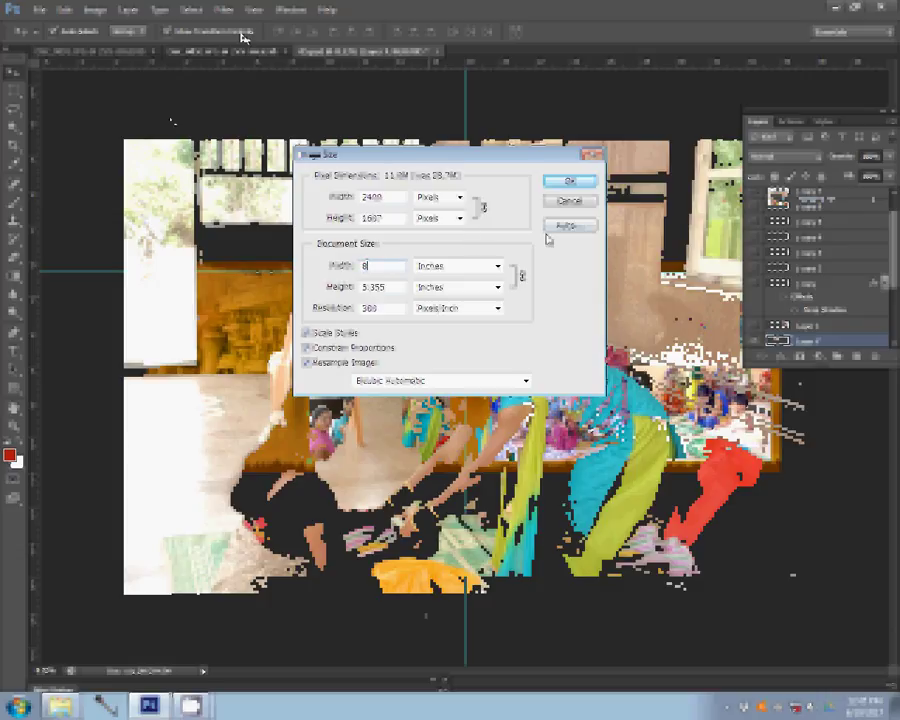
pyautogui.click(570, 181)
pyautogui.click(228, 50)
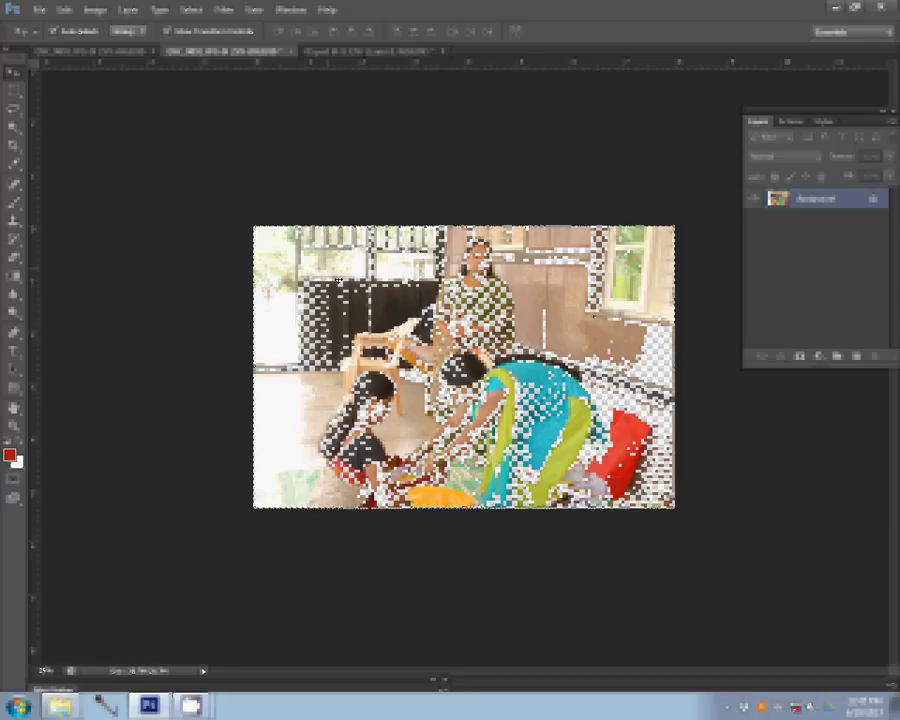
pyautogui.hotkey('ctrl', 'BackSpace')
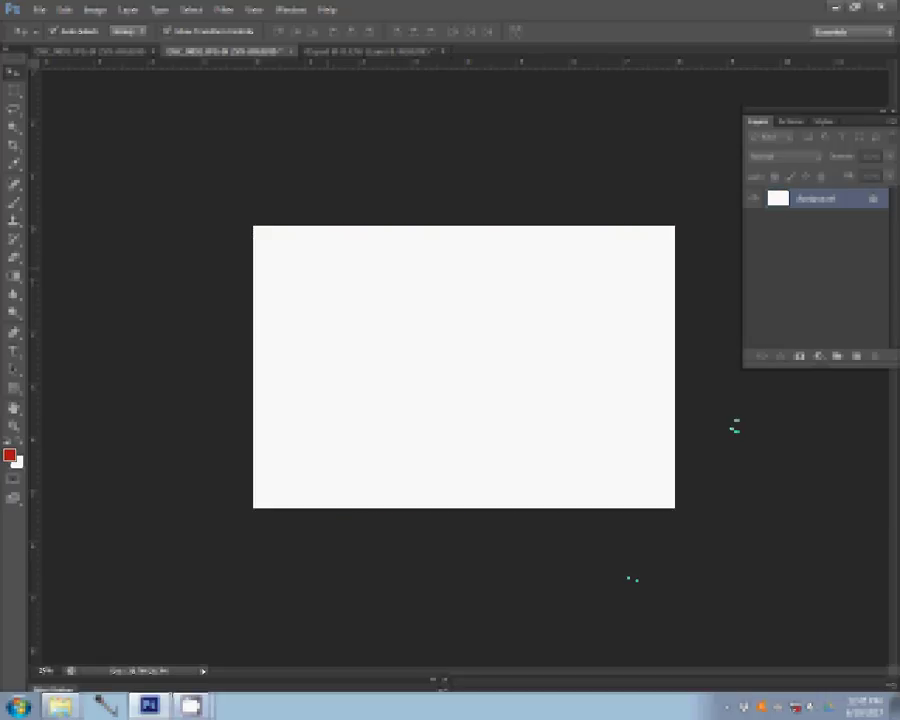
pyautogui.click(291, 50)
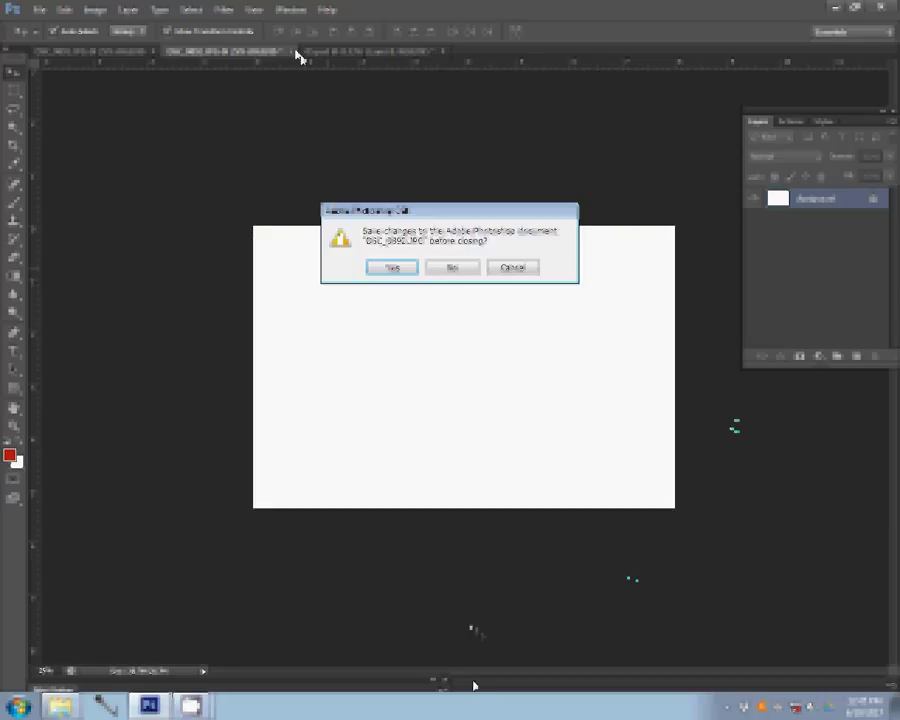
pyautogui.click(450, 270)
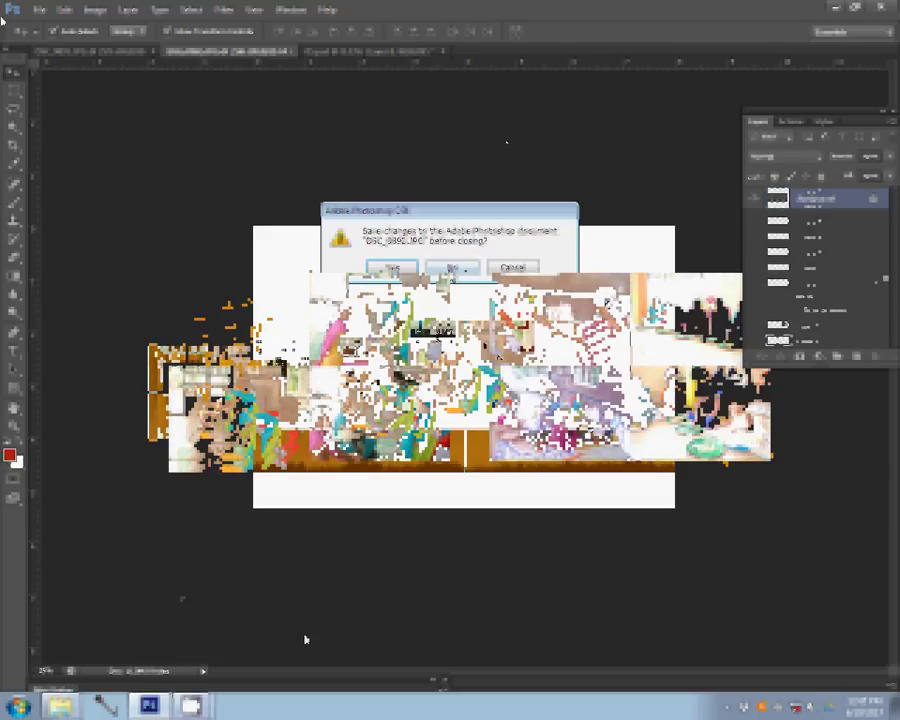
# Resize the bangle-exchange photo to 6 inches wide and close it without saving
pyautogui.click(110, 50)
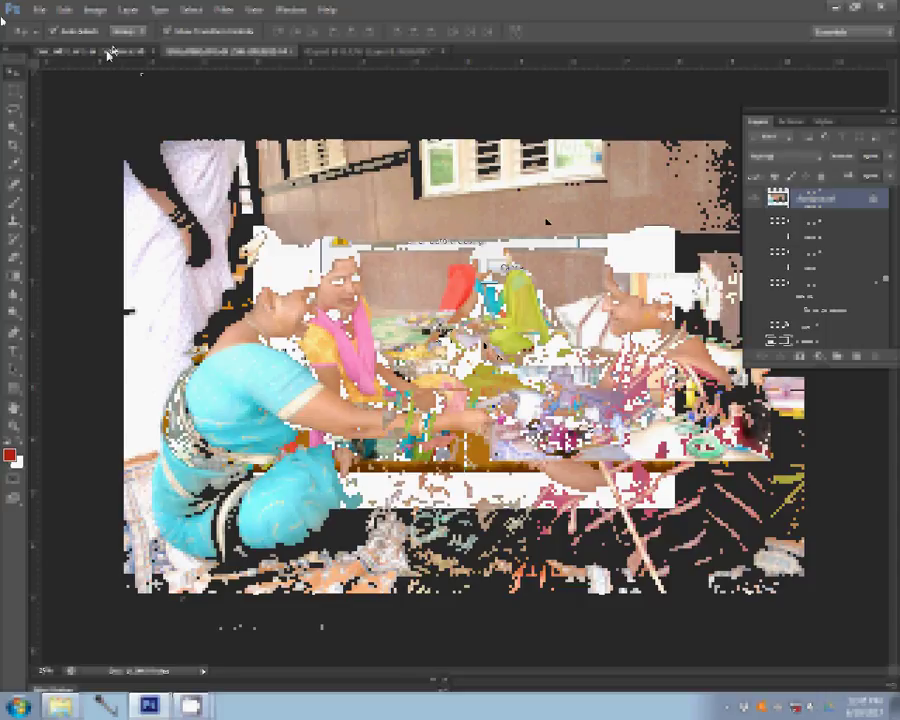
pyautogui.hotkey('ctrl', 'alt', 'i')
pyautogui.doubleClick(395, 265)
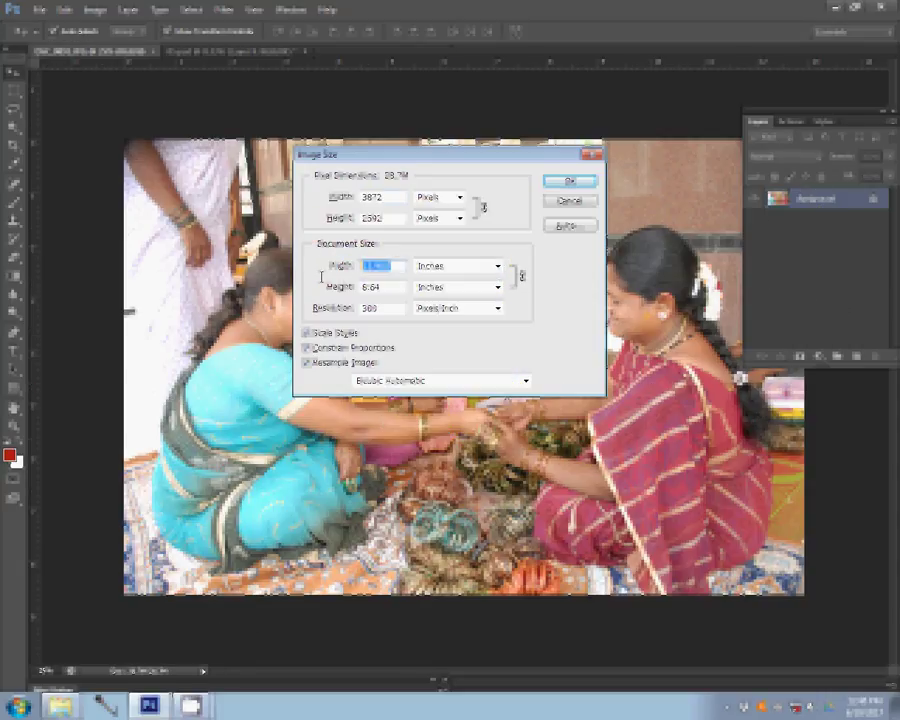
pyautogui.write('6')
pyautogui.click(570, 184)
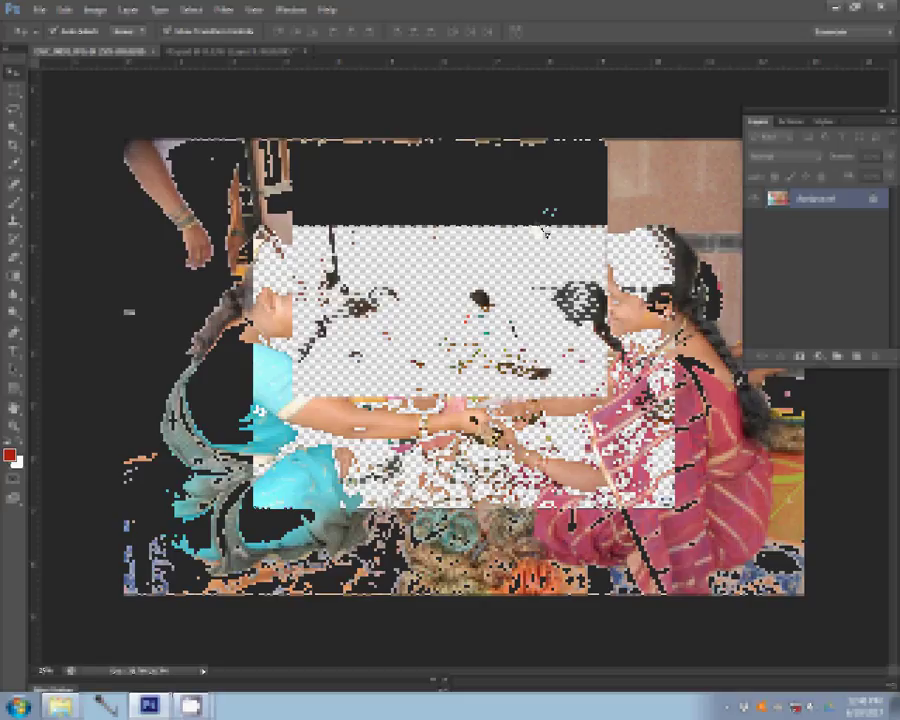
pyautogui.click(151, 51)
pyautogui.press('n')
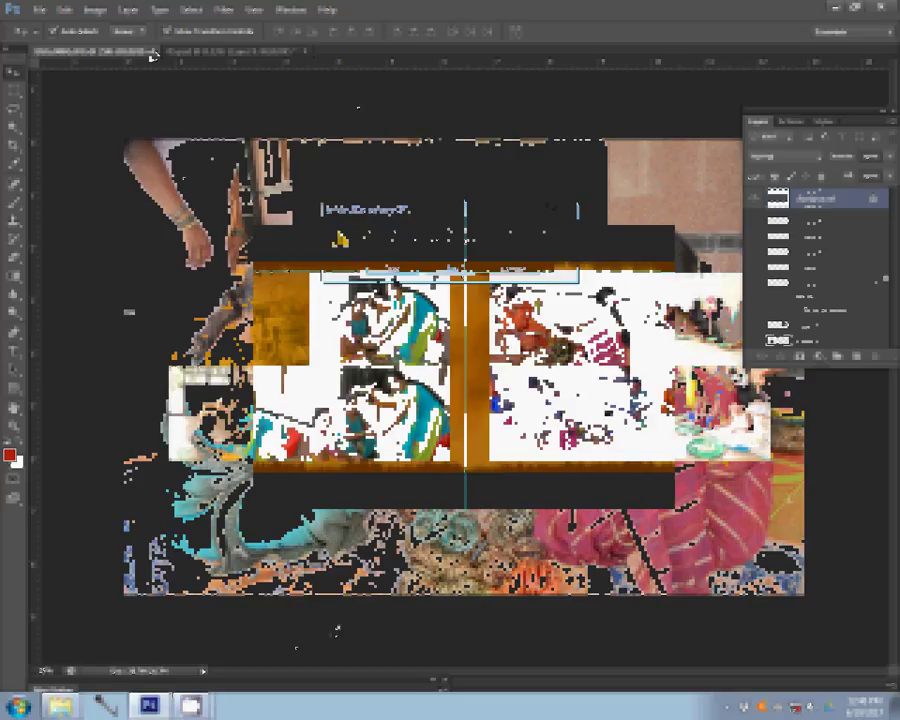
# Hide the orange background and add a Stroke layer effect to the photo layer
pyautogui.click(757, 342)
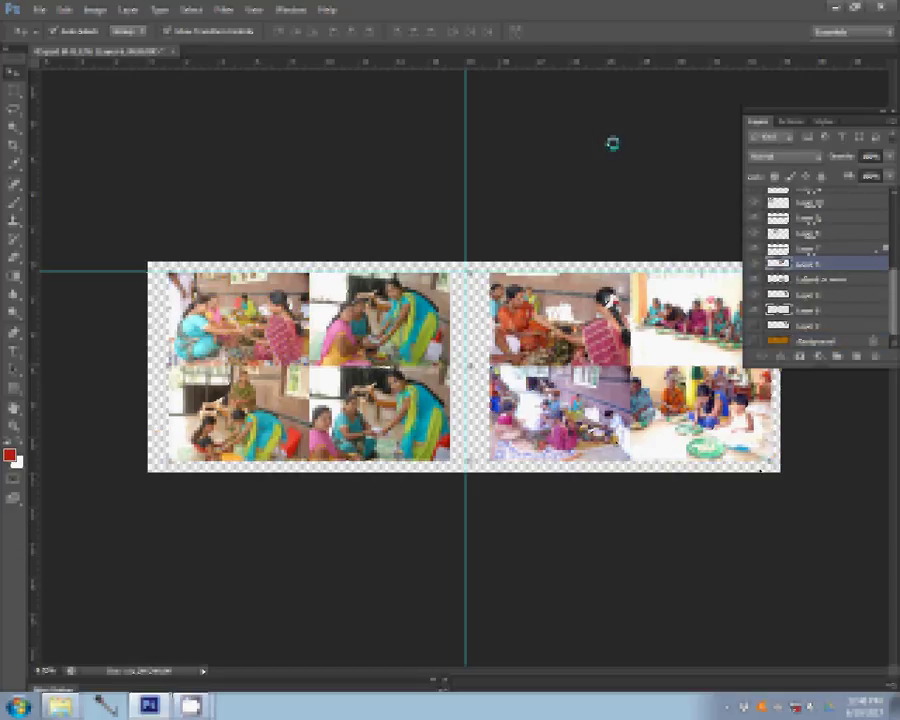
pyautogui.click(779, 356)
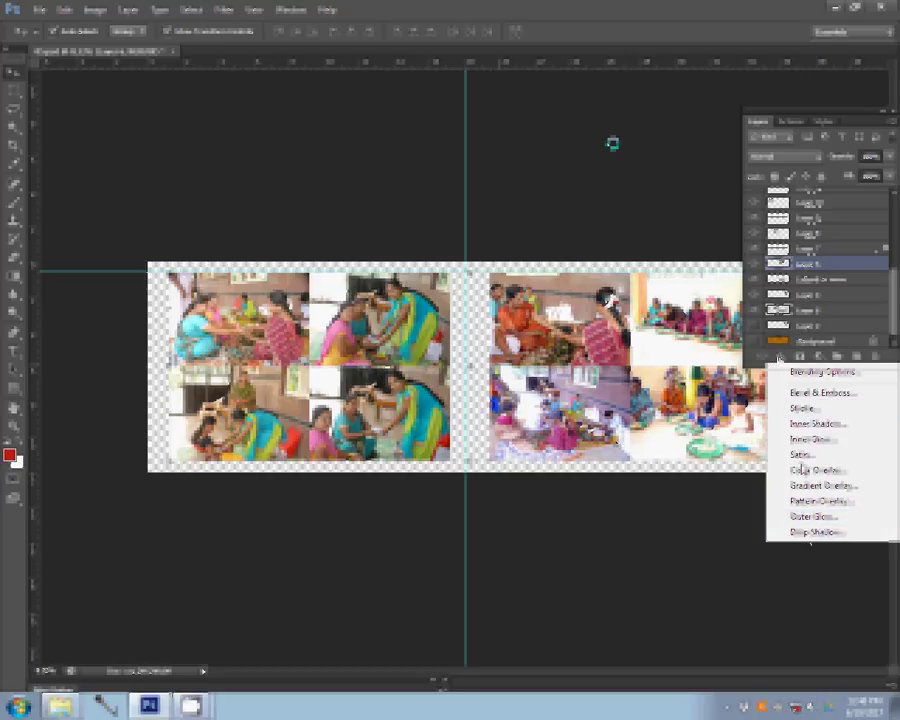
pyautogui.click(803, 469)
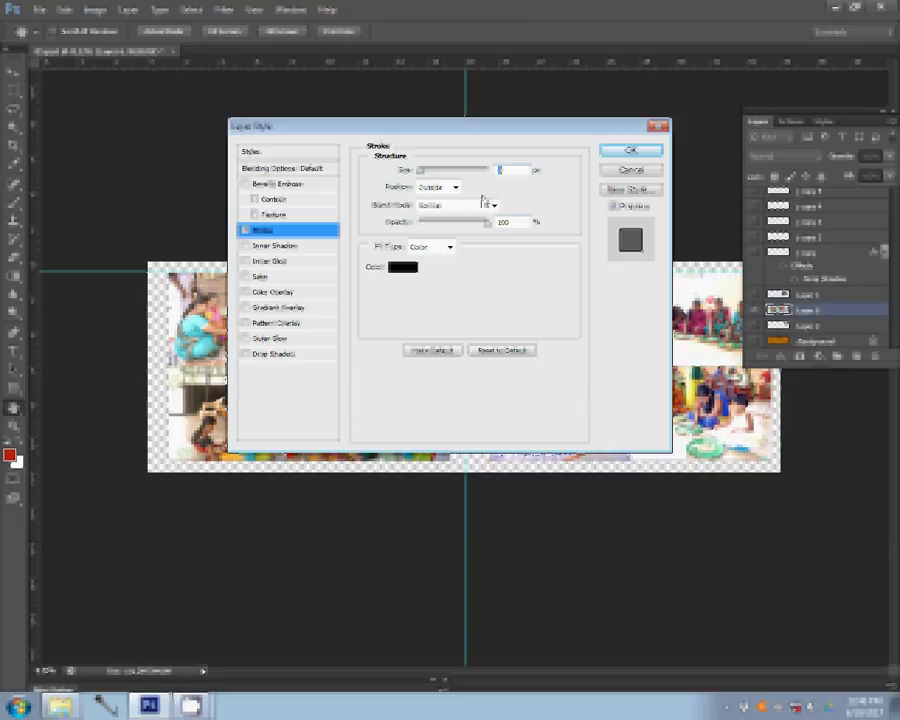
pyautogui.click(631, 150)
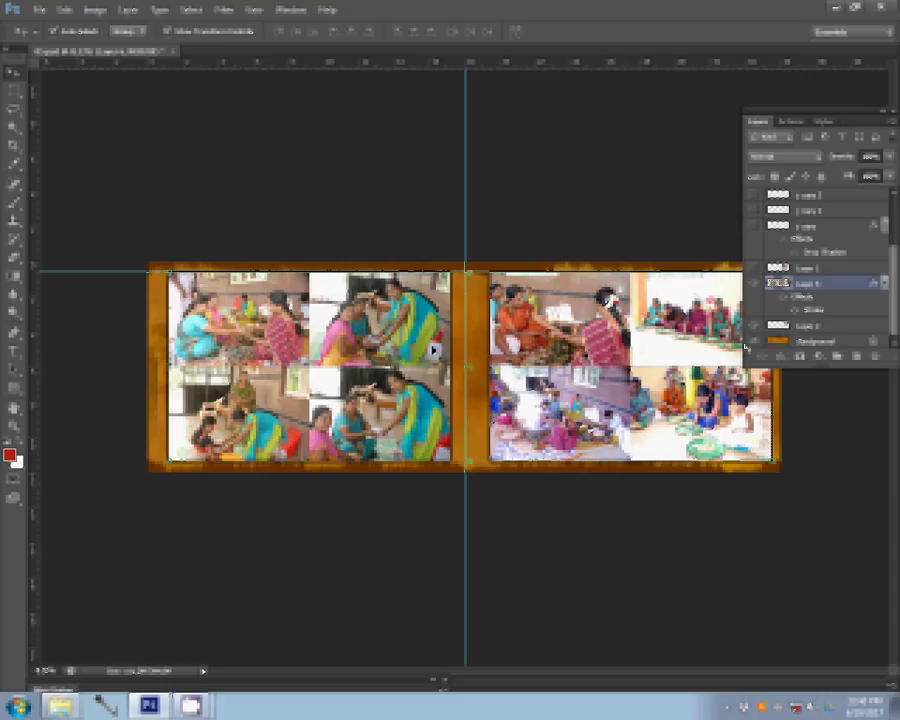
# Save As a PSD named '0' in G:\00
pyautogui.hotkey('ctrl', 'shift', 's')
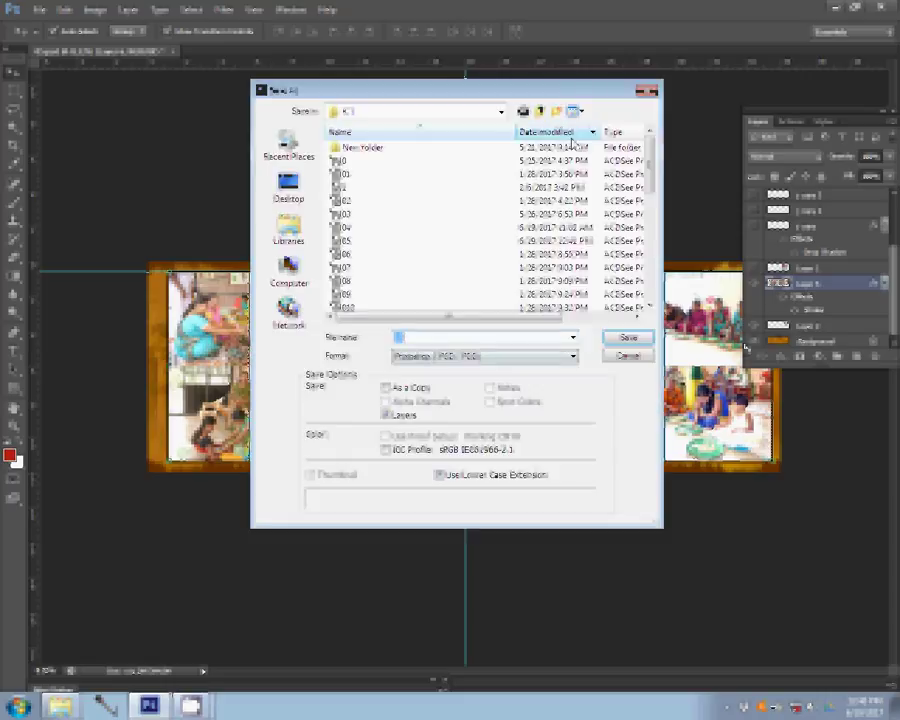
pyautogui.hotkey('alt', 'Up')
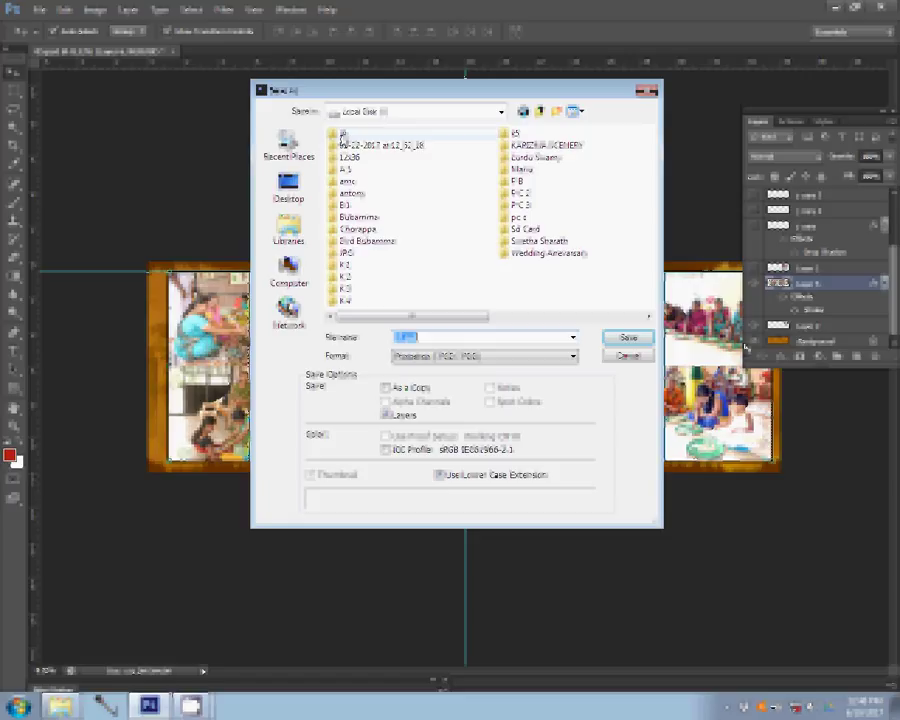
pyautogui.click(277, 279)
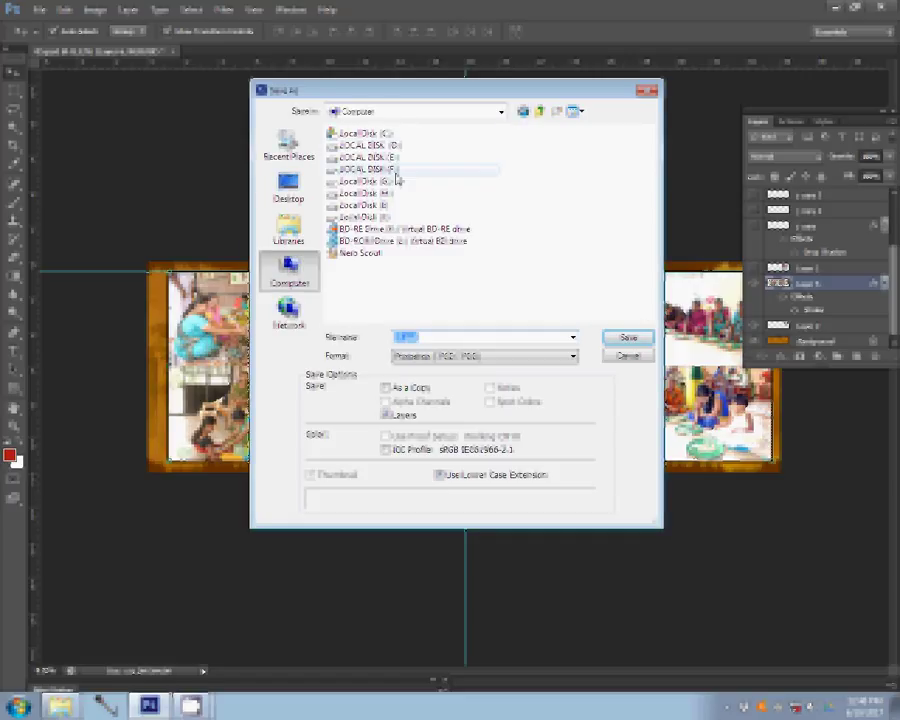
pyautogui.click(390, 183)
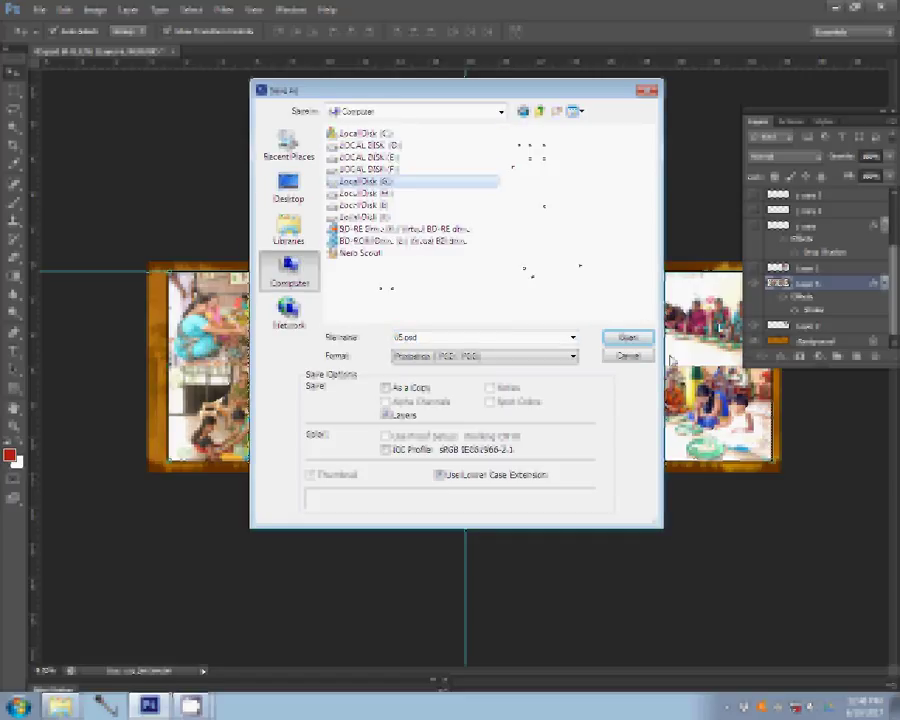
pyautogui.click(628, 337)
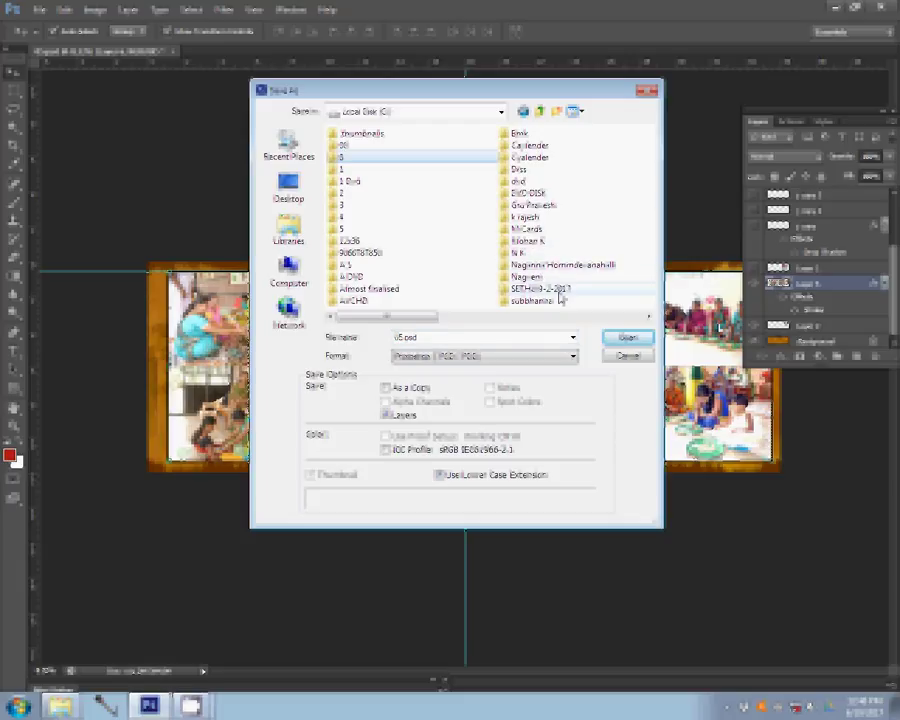
pyautogui.click(345, 145)
pyautogui.click(620, 338)
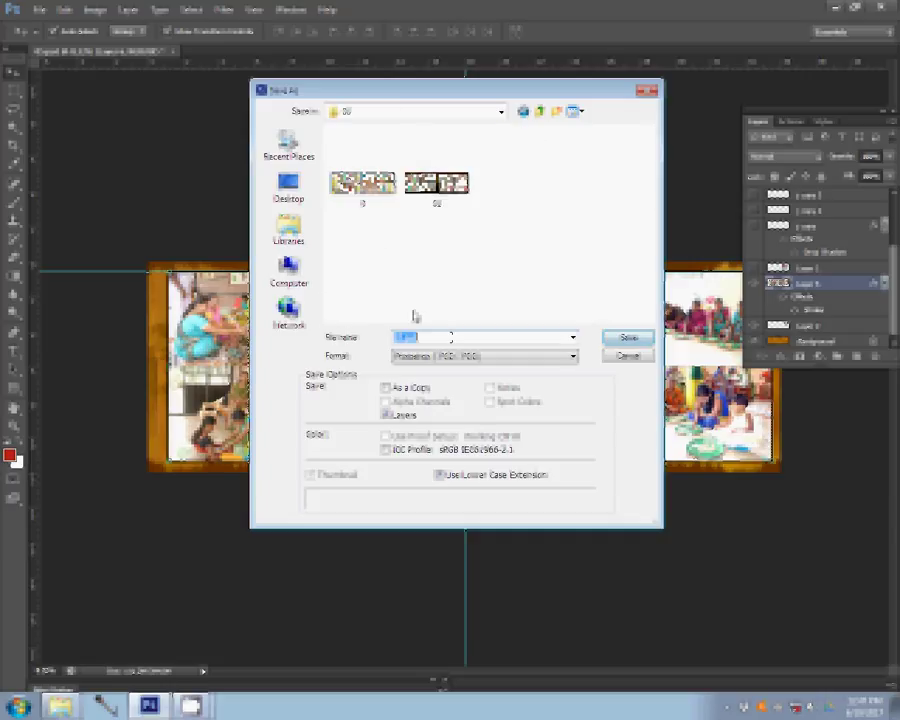
pyautogui.write('0')
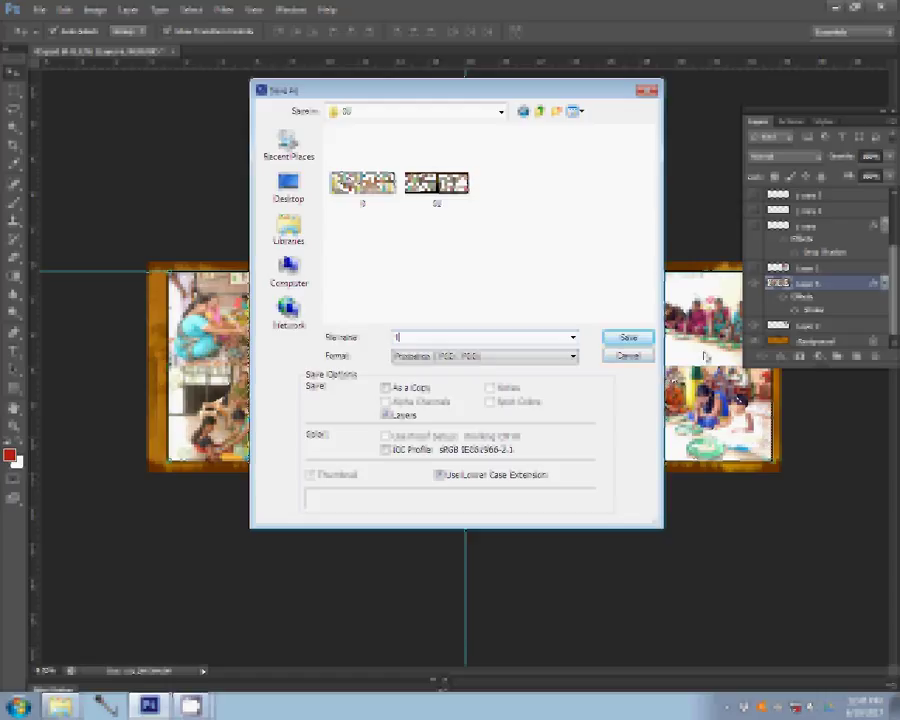
pyautogui.click(628, 338)
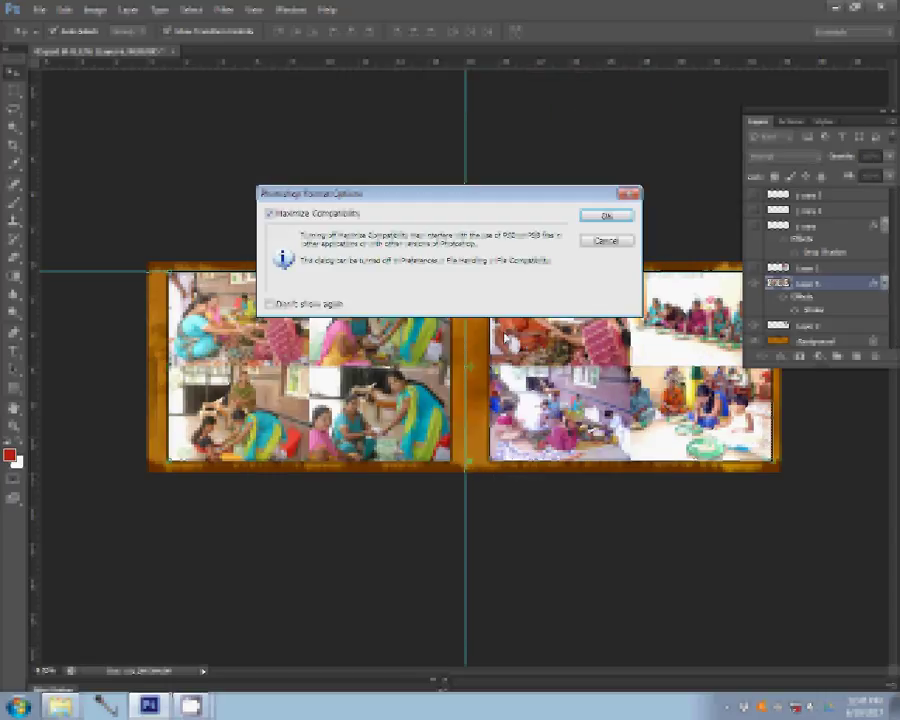
# Confirm Maximize Compatibility to finish saving the album spread as PSD file '0'
pyautogui.click(606, 219)
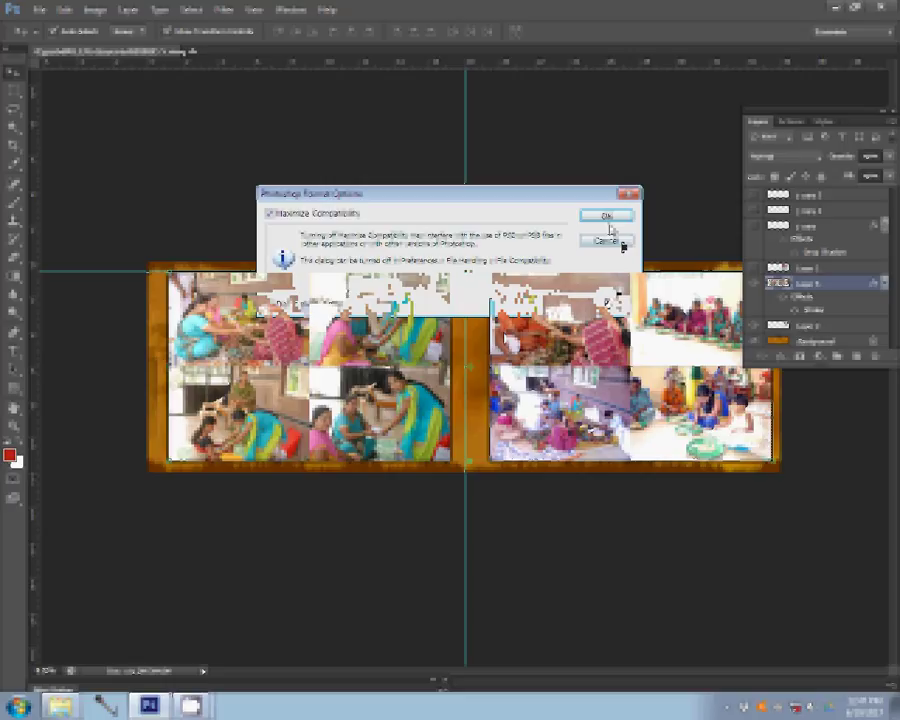